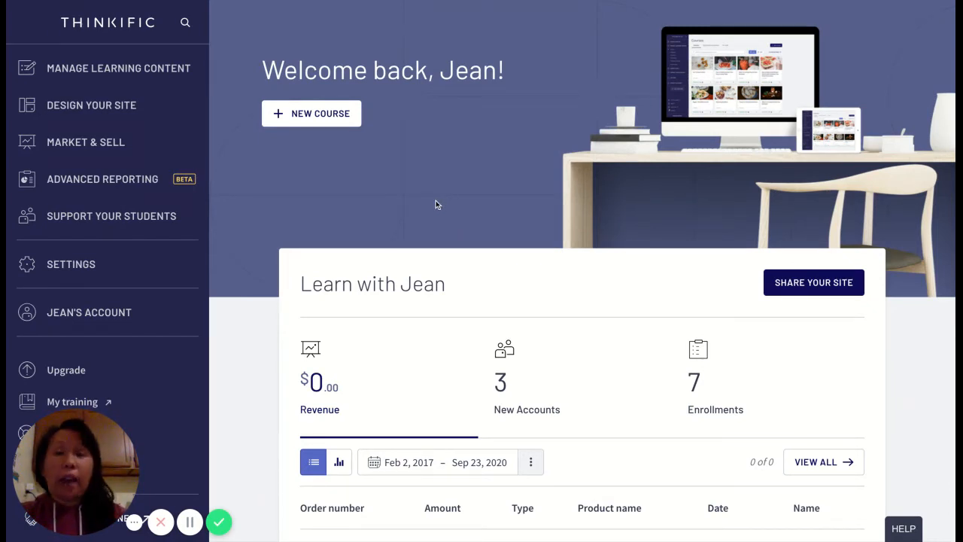
pyautogui.click(190, 521)
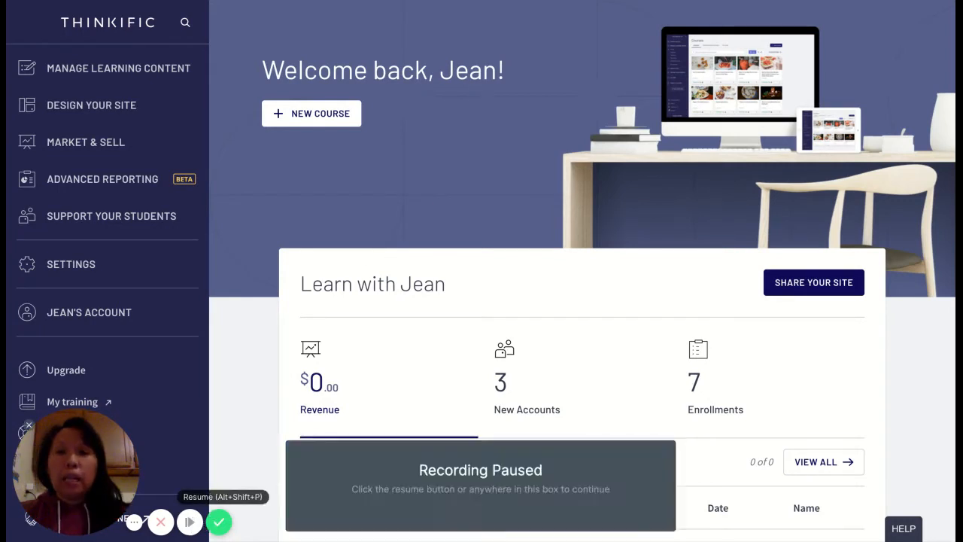
pyautogui.click(189, 521)
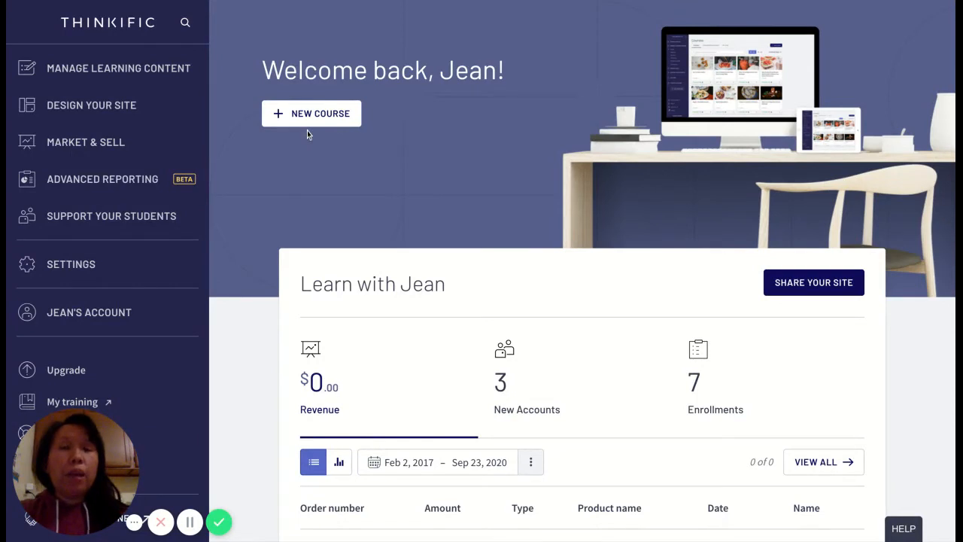
# Open the Course Creation Introduction bundle from the memberships and bundles of the learning content.
pyautogui.click(167, 75)
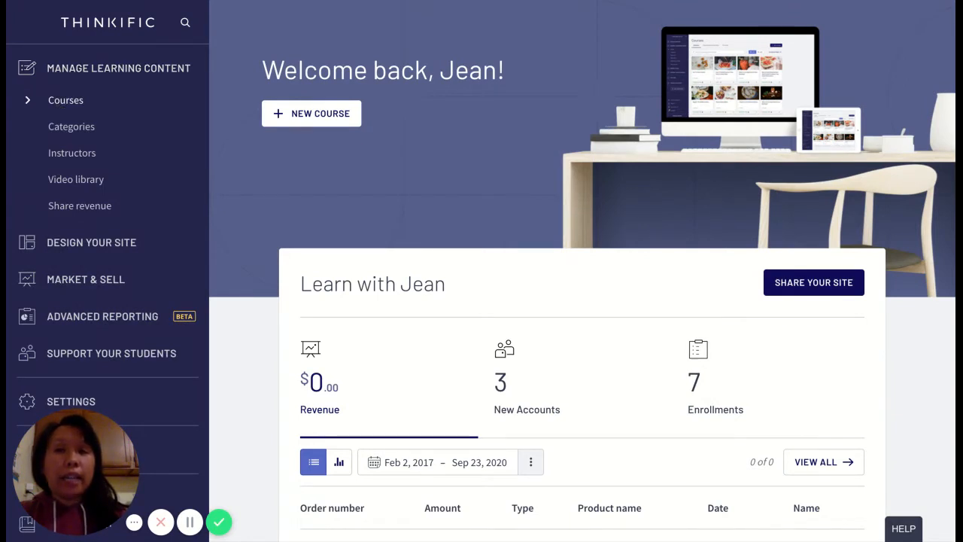
pyautogui.click(66, 100)
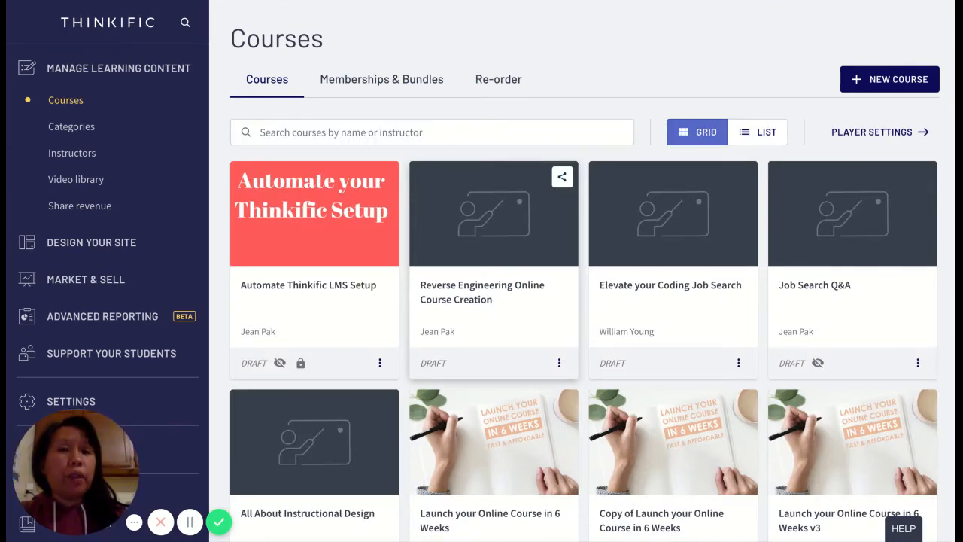
pyautogui.scroll(-1, 736, 436)
pyautogui.scroll(1, 729, 422)
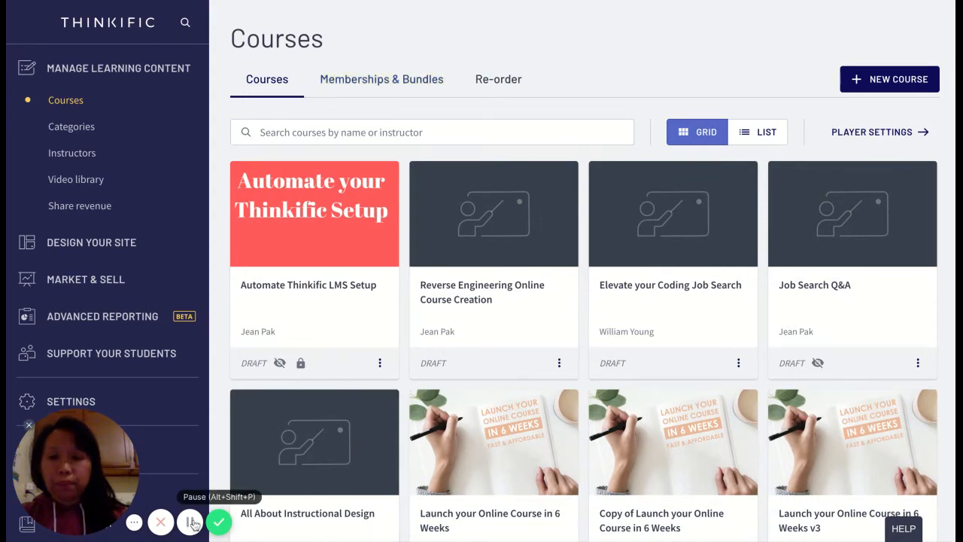
pyautogui.click(379, 87)
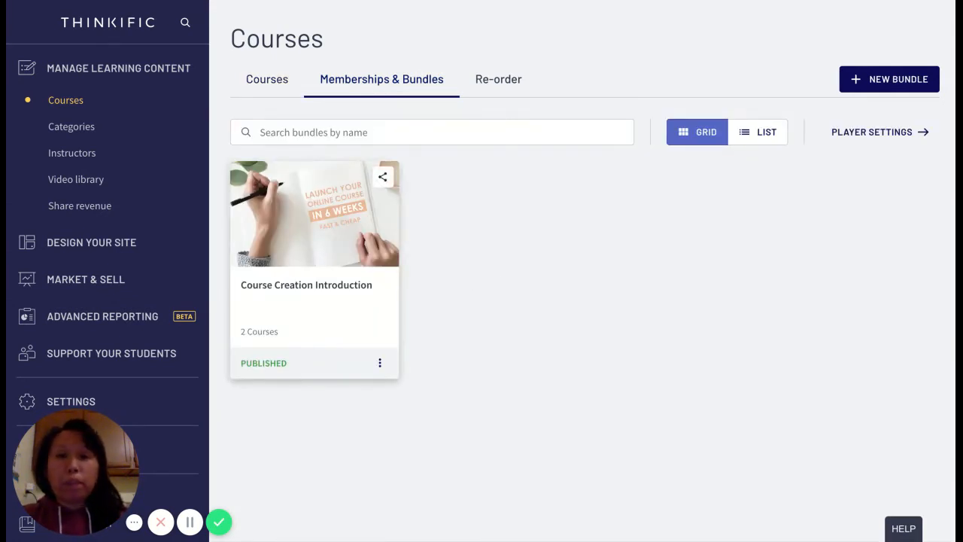
pyautogui.click(320, 224)
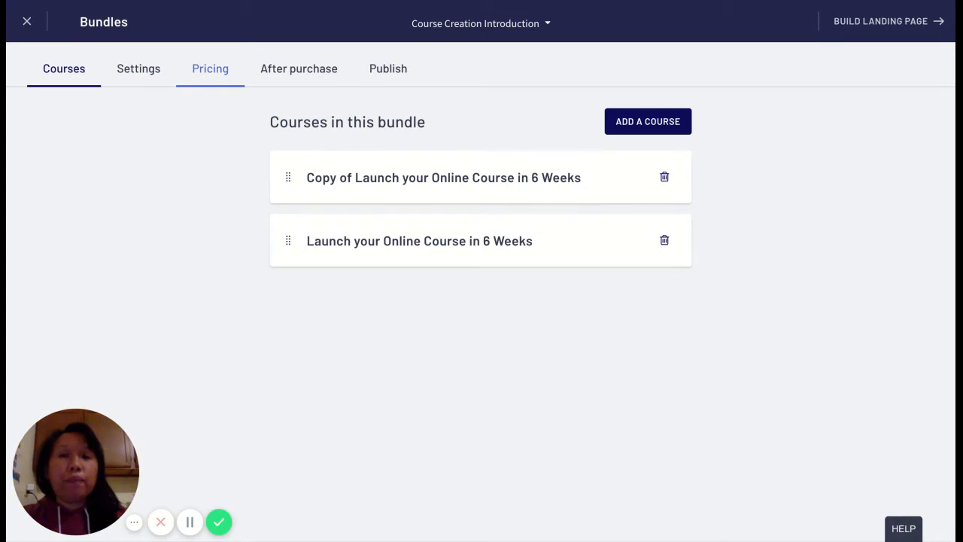
# Open the bundle's pricing settings and go through the primary price to the additional pricing section.
pyautogui.click(210, 68)
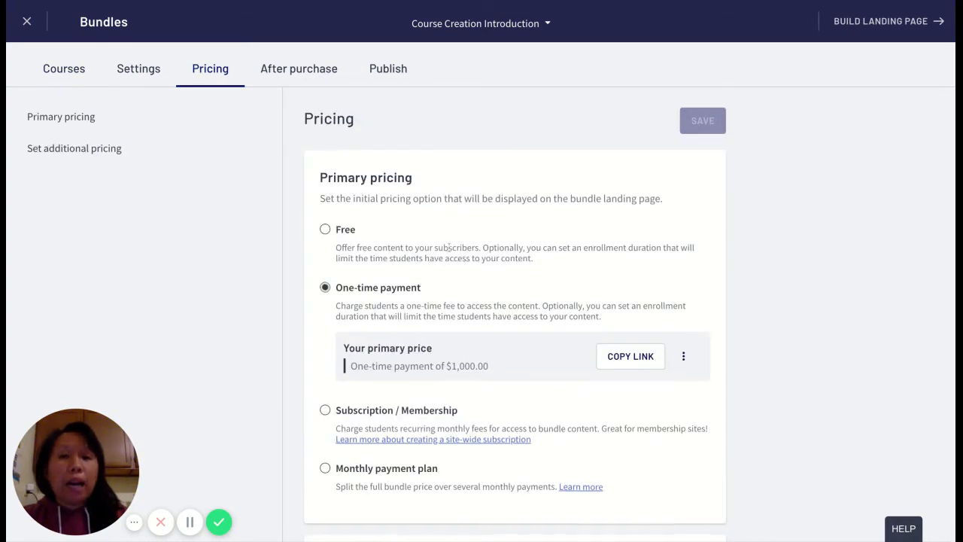
pyautogui.scroll(-1, 448, 248)
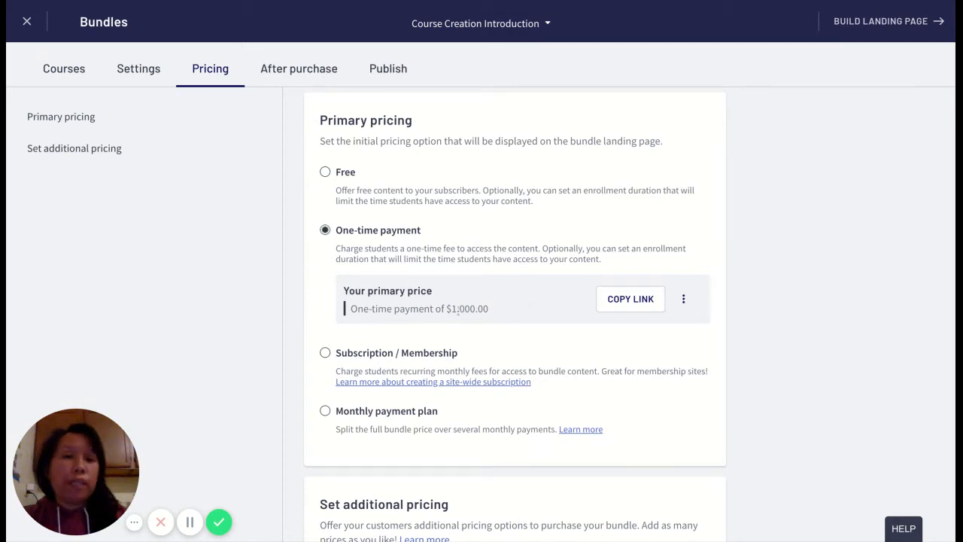
pyautogui.moveTo(457, 309); pyautogui.dragTo(478, 310)
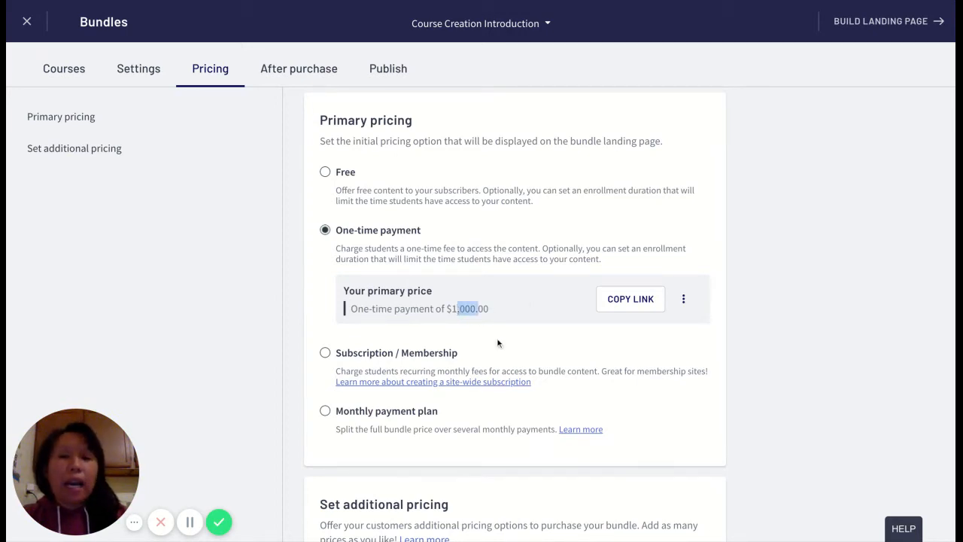
pyautogui.scroll(-3, 497, 342)
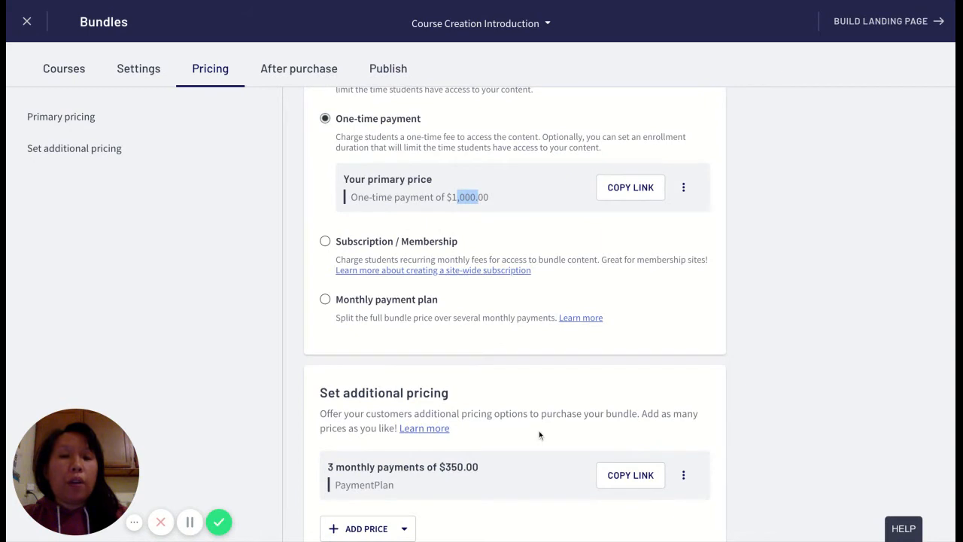
pyautogui.scroll(-1, 515, 301)
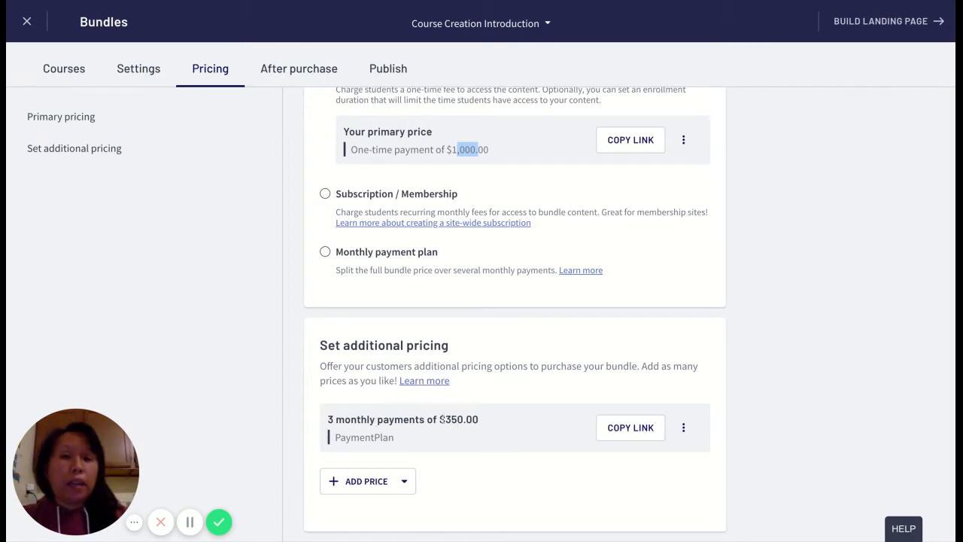
pyautogui.click(367, 347)
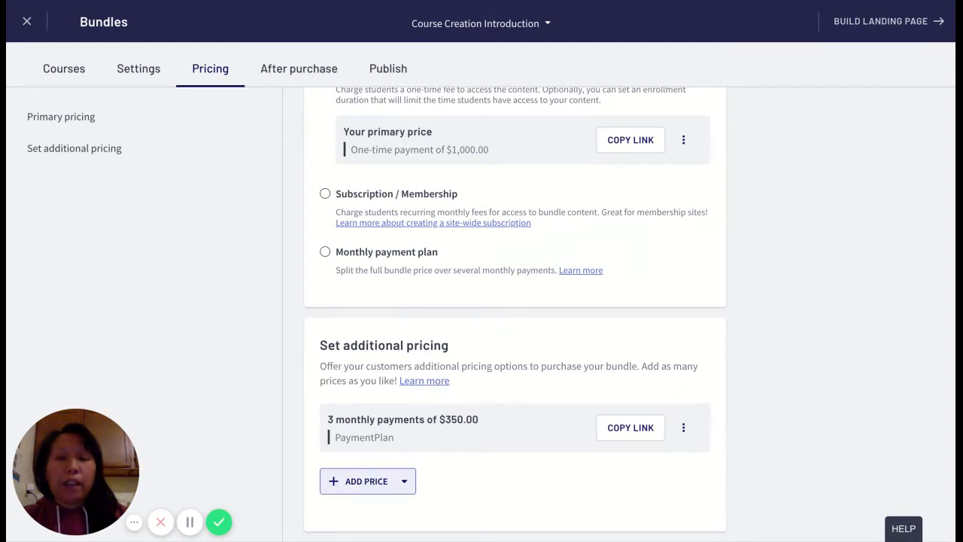
# Add a monthly payment plan as an additional price for the bundle, labelled AdditionalPaymentPlan.
pyautogui.click(367, 480)
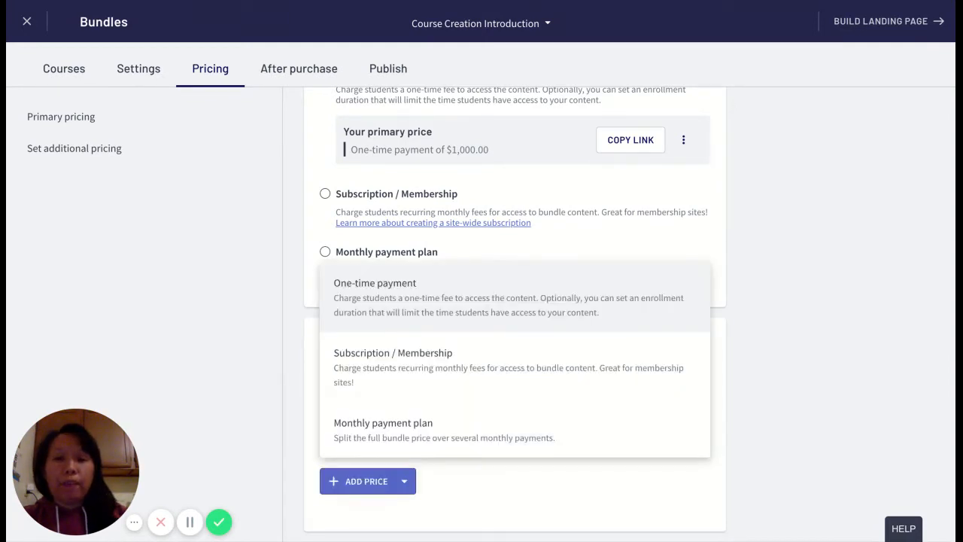
pyautogui.click(396, 427)
pyautogui.scroll(-2, 393, 426)
pyautogui.click(378, 412)
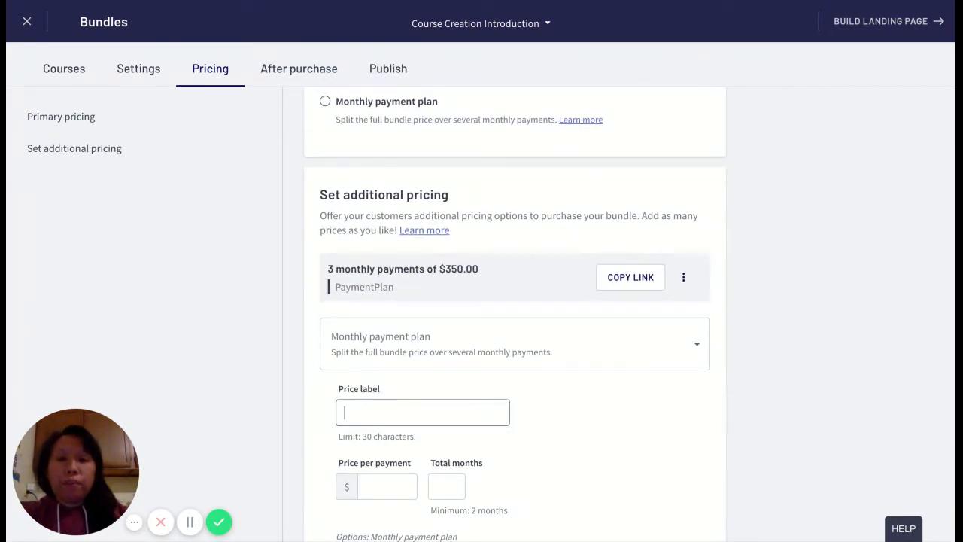
pyautogui.write('AdditionalPayment')
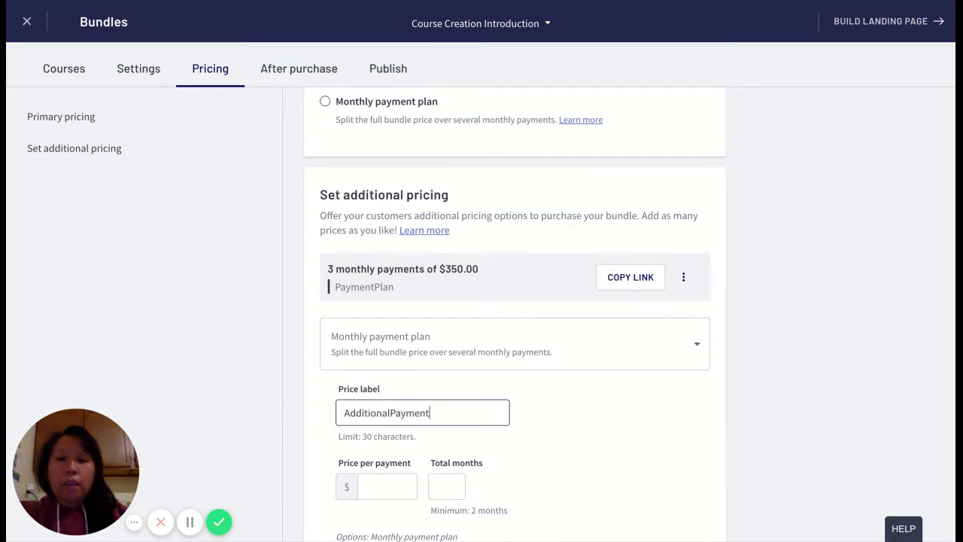
pyautogui.write('Plan')
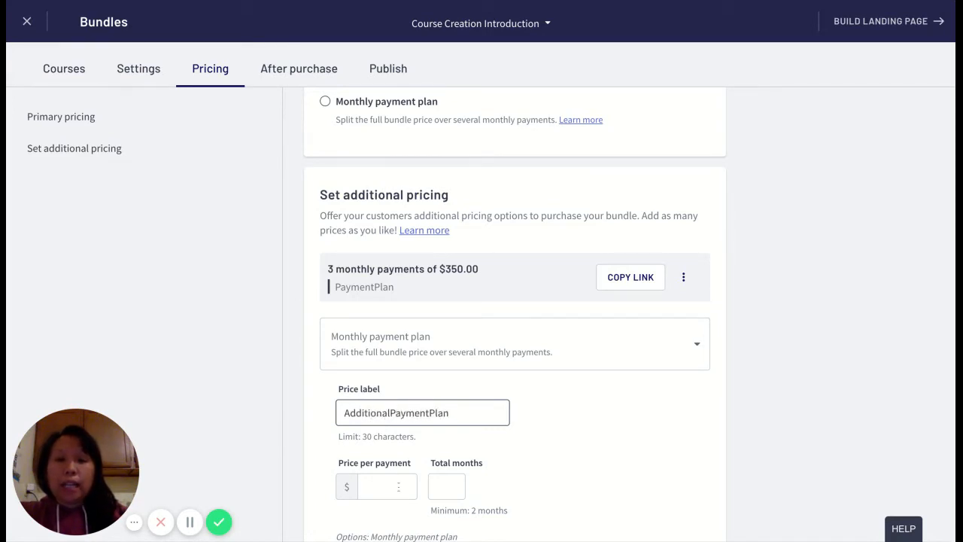
# Set the new payment plan to $450 per payment over 4 total months.
pyautogui.scroll(-1, 396, 481)
pyautogui.write('350')
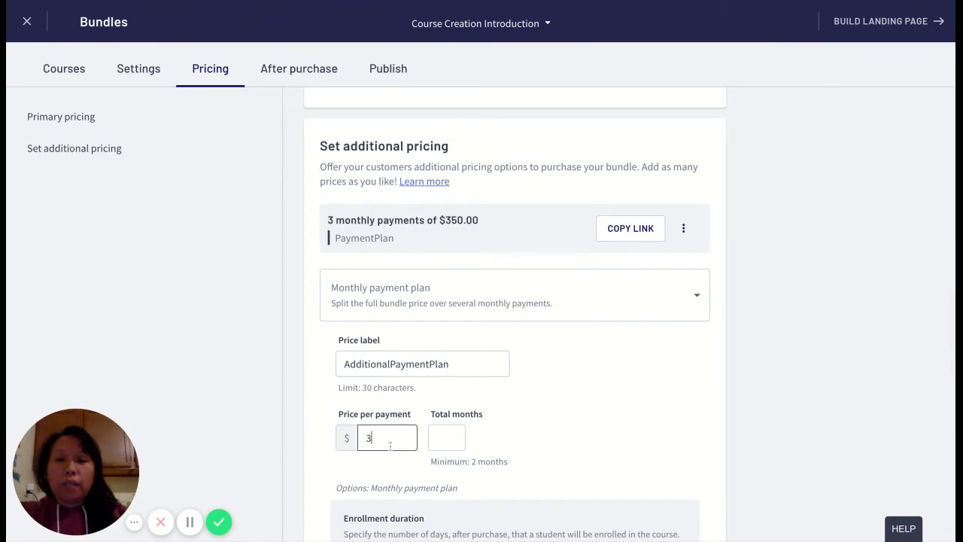
pyautogui.press('BackSpace')
pyautogui.press('BackSpace')
pyautogui.press('BackSpace')
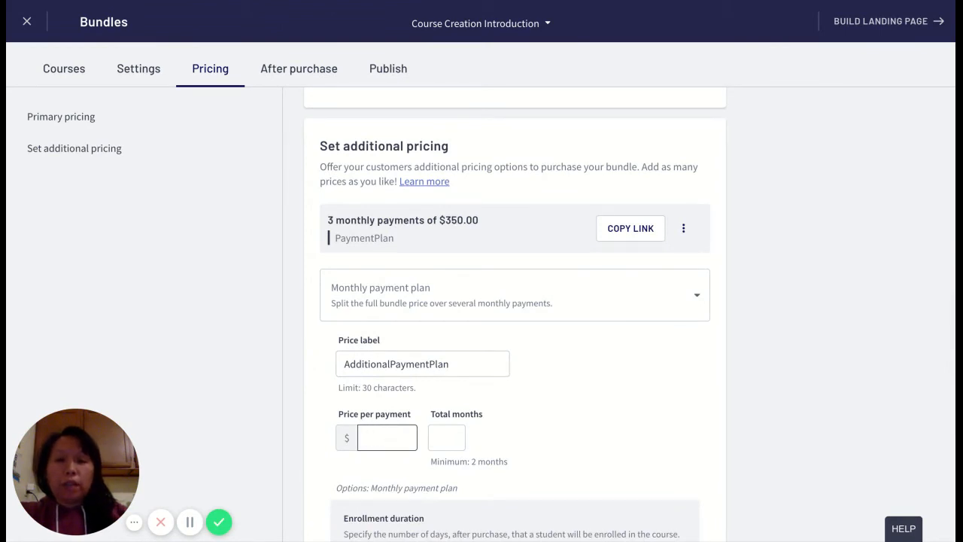
pyautogui.write('450')
pyautogui.click(451, 441)
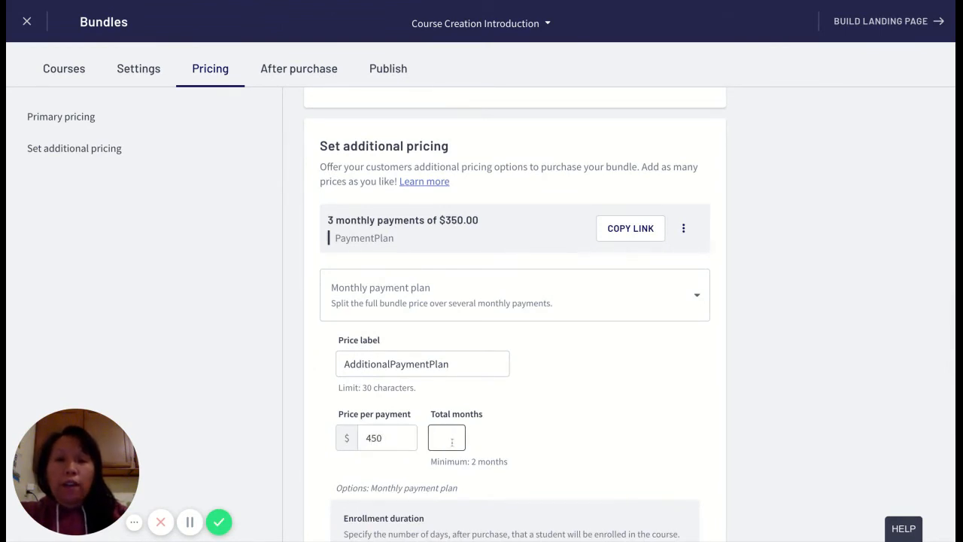
pyautogui.write('4')
pyautogui.scroll(-3, 543, 439)
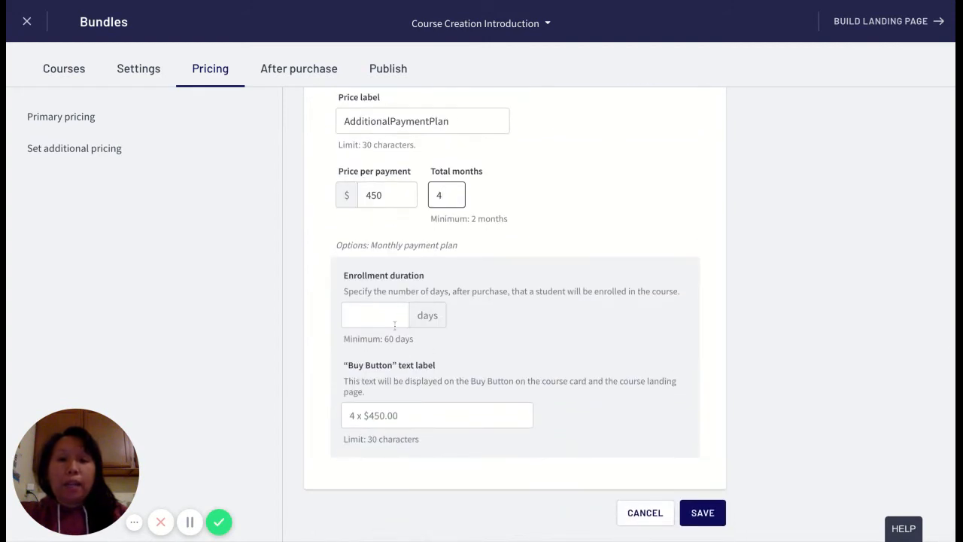
# Check the optional enrollment duration and "Buy Button" text label, and save the new payment plan.
pyautogui.click(392, 320)
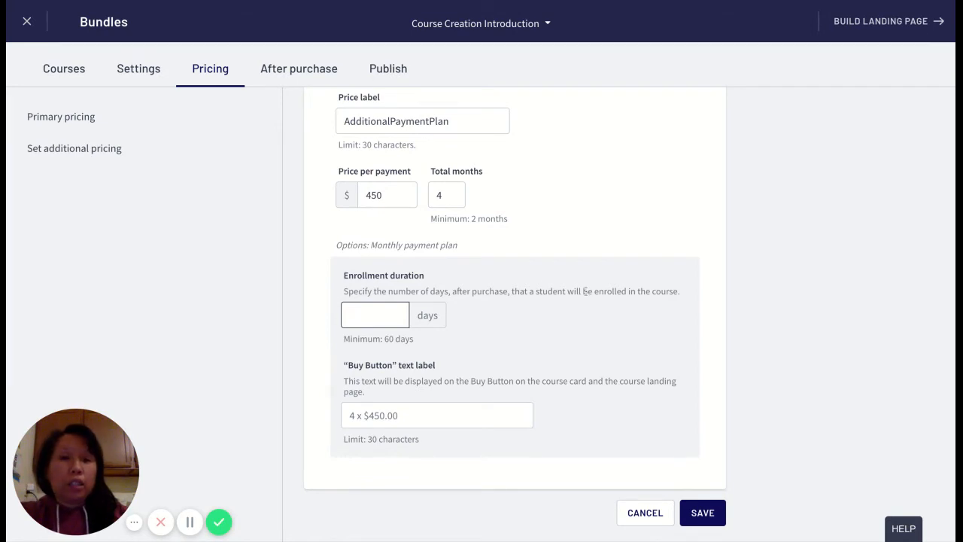
pyautogui.scroll(2, 514, 316)
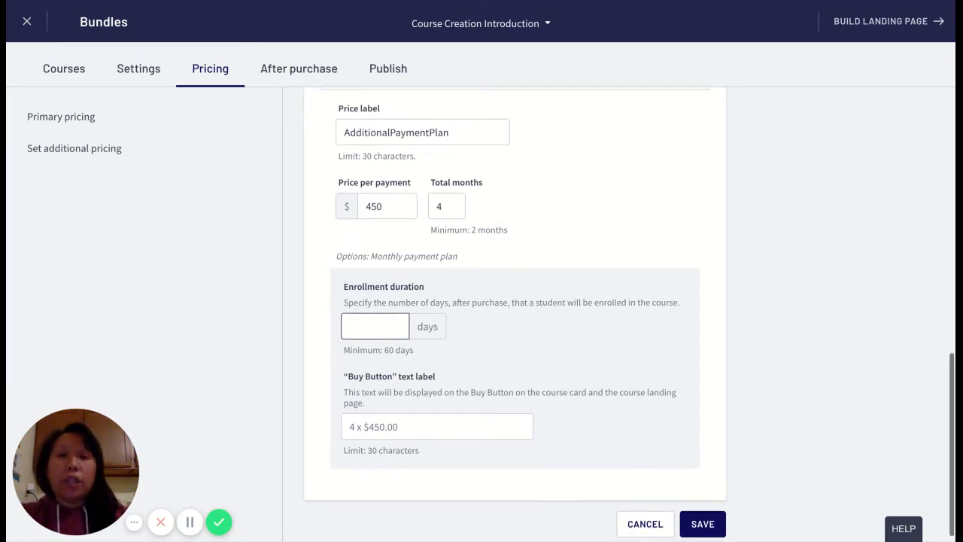
pyautogui.scroll(-1, 464, 378)
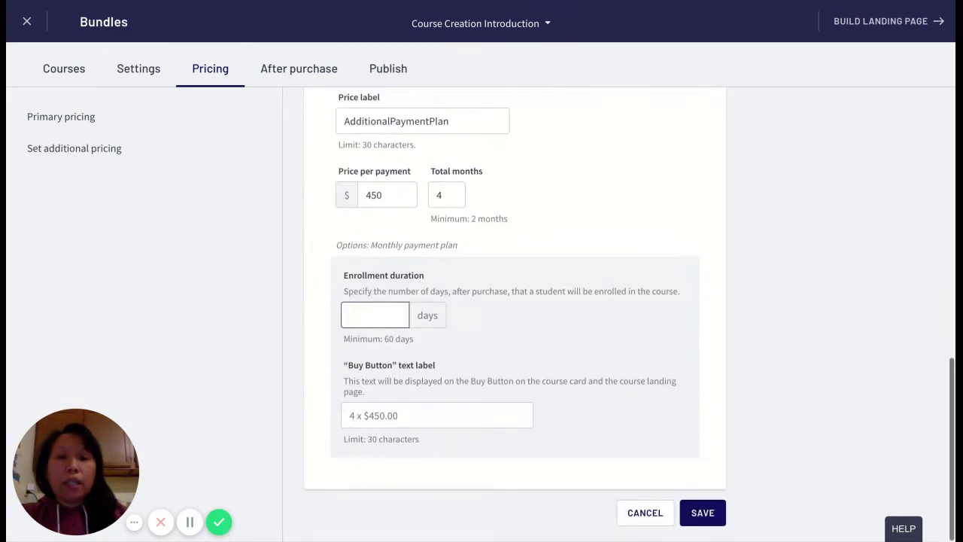
pyautogui.click(423, 411)
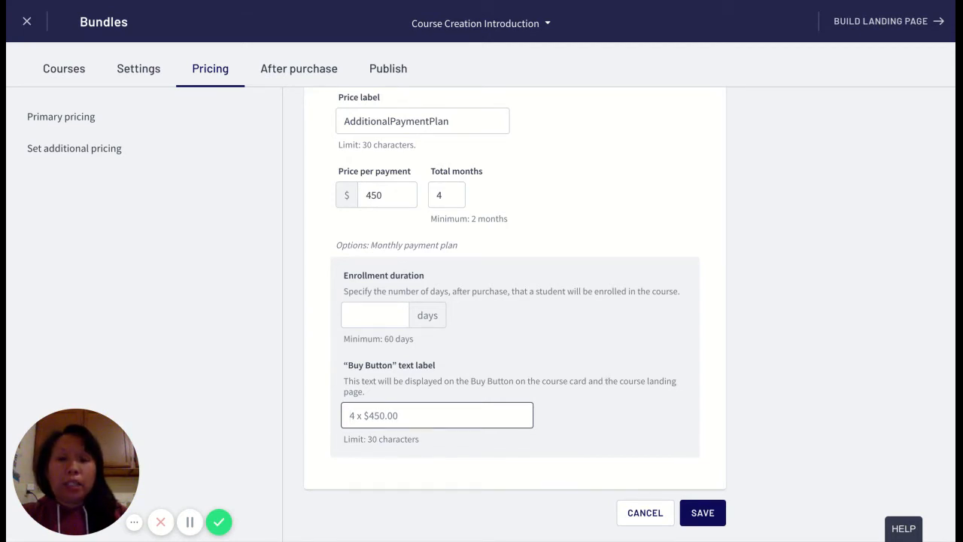
pyautogui.scroll(4, 378, 418)
pyautogui.scroll(-4, 378, 418)
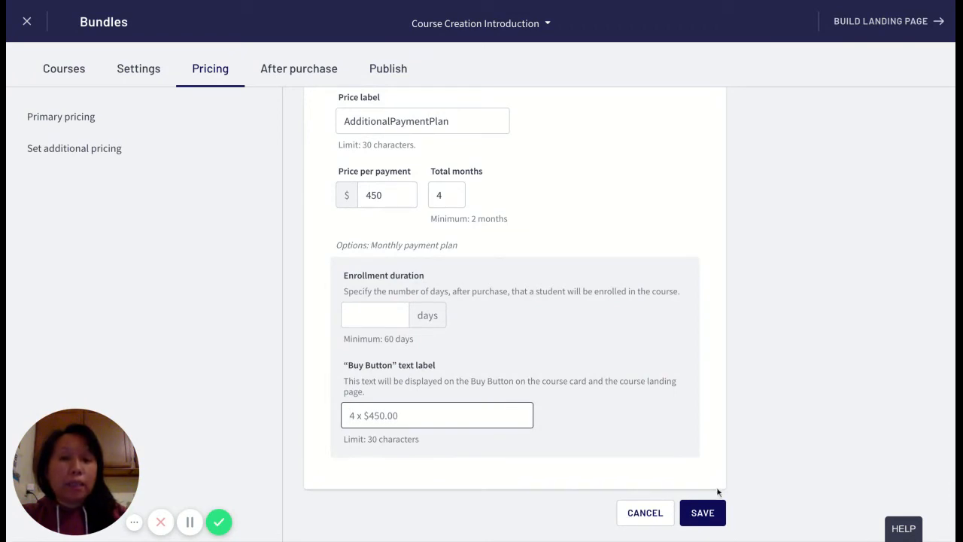
pyautogui.click(715, 512)
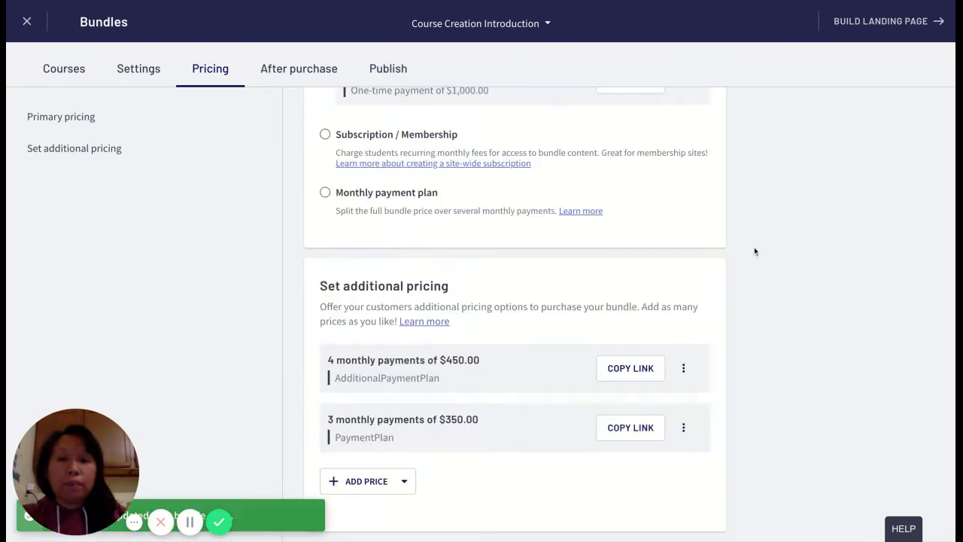
# Add an after purchase flow for the $1,000.00 price and name it Flow1.
pyautogui.scroll(5, 754, 251)
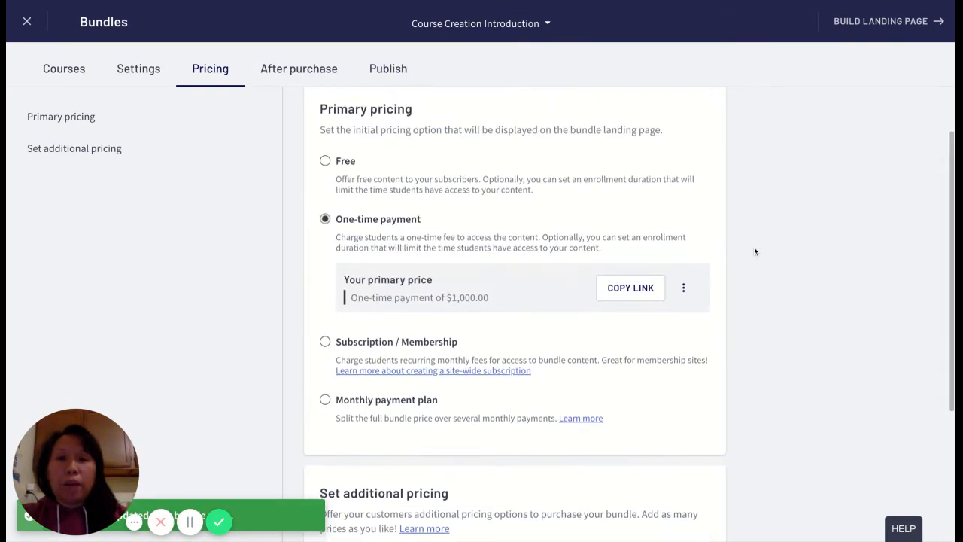
pyautogui.click(299, 75)
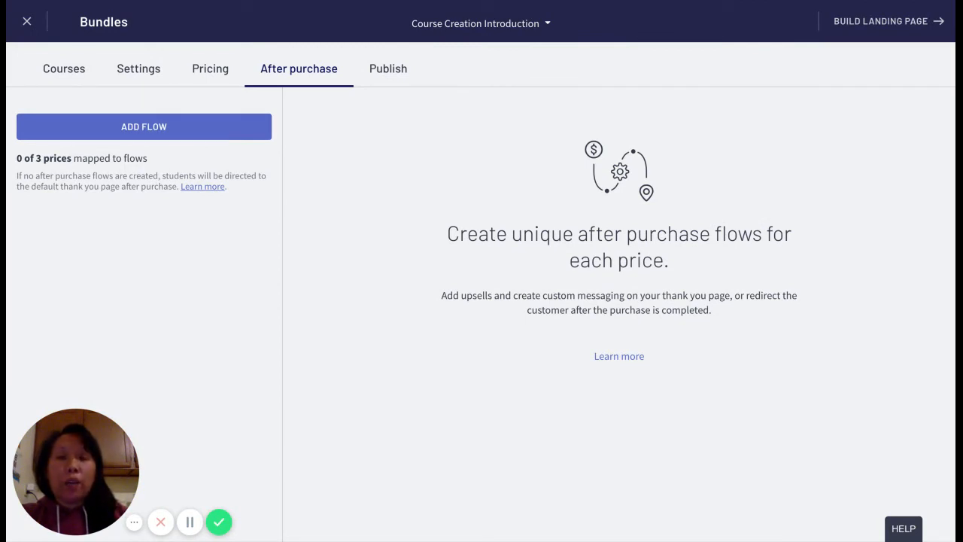
pyautogui.click(161, 129)
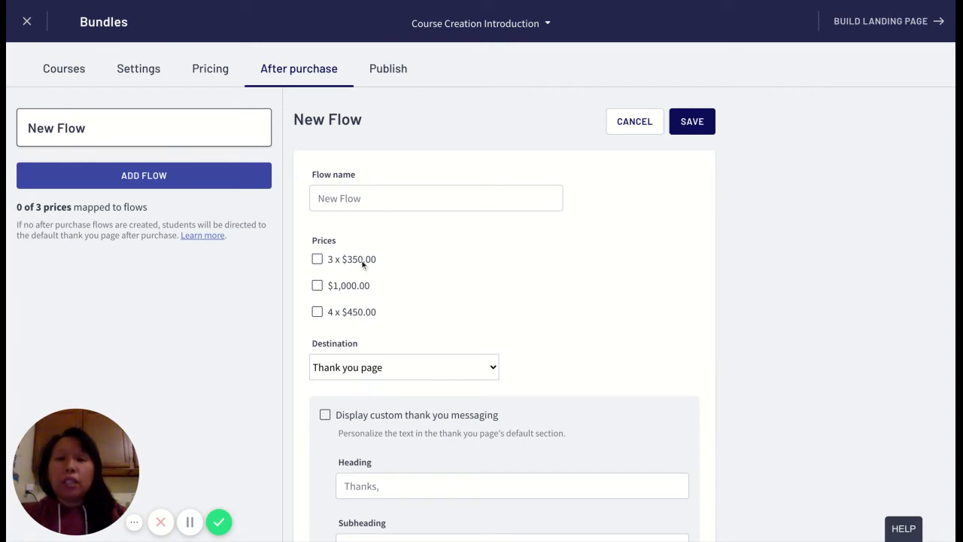
pyautogui.click(317, 286)
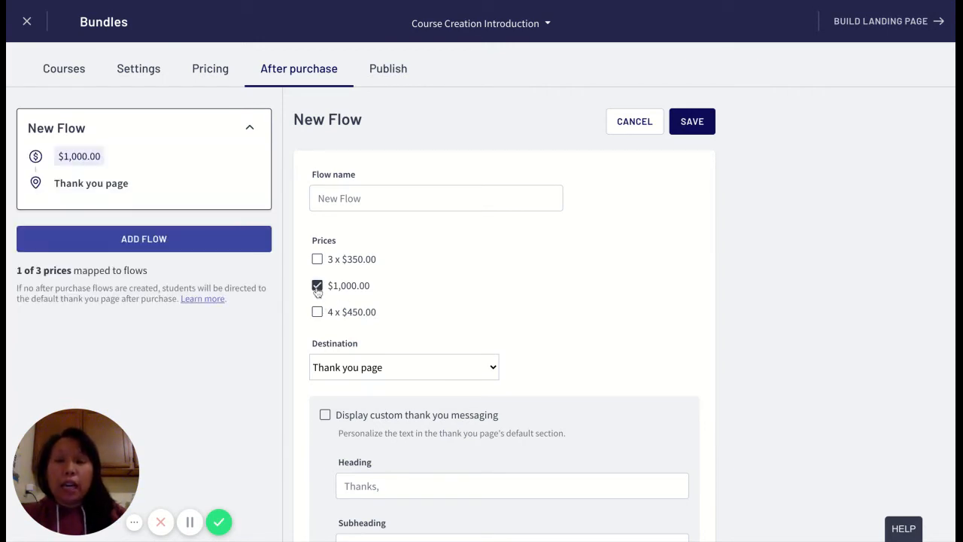
pyautogui.click(363, 198)
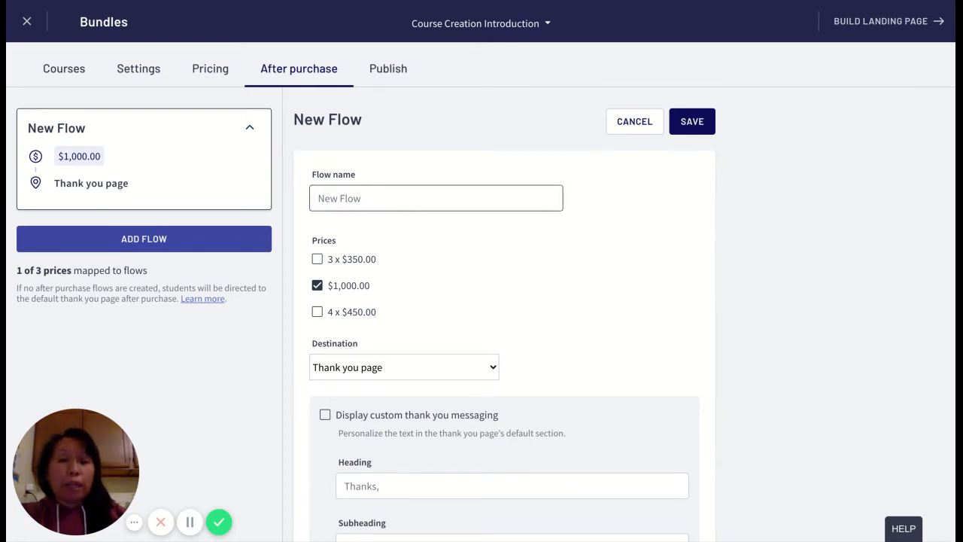
pyautogui.write('Flow1')
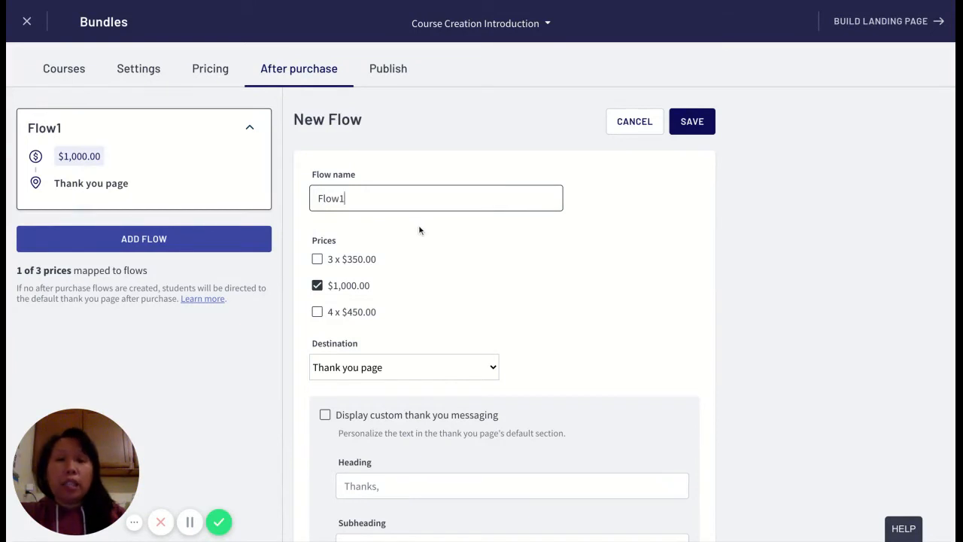
# Turn on custom thank you messaging for the Flow1 thank you page.
pyautogui.scroll(-1, 419, 230)
pyautogui.scroll(-3, 416, 303)
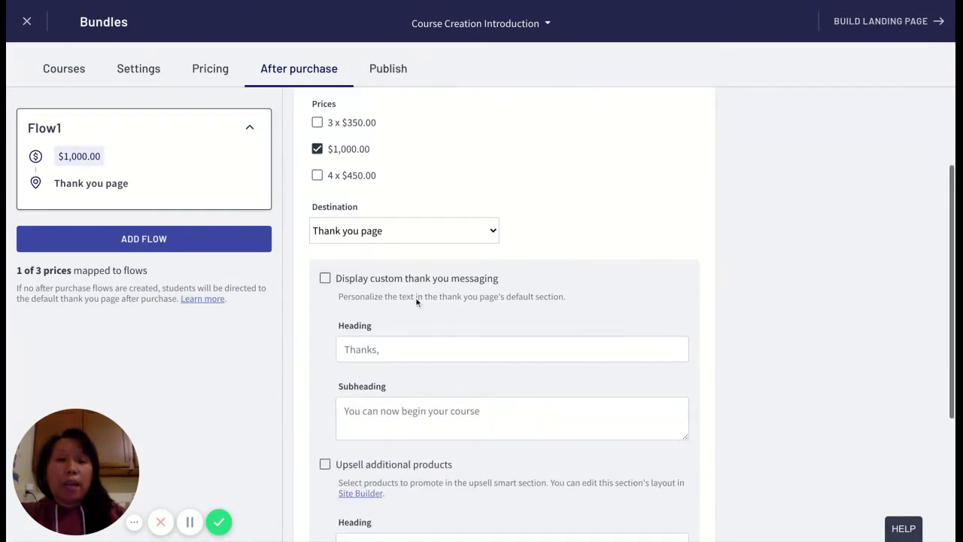
pyautogui.click(324, 280)
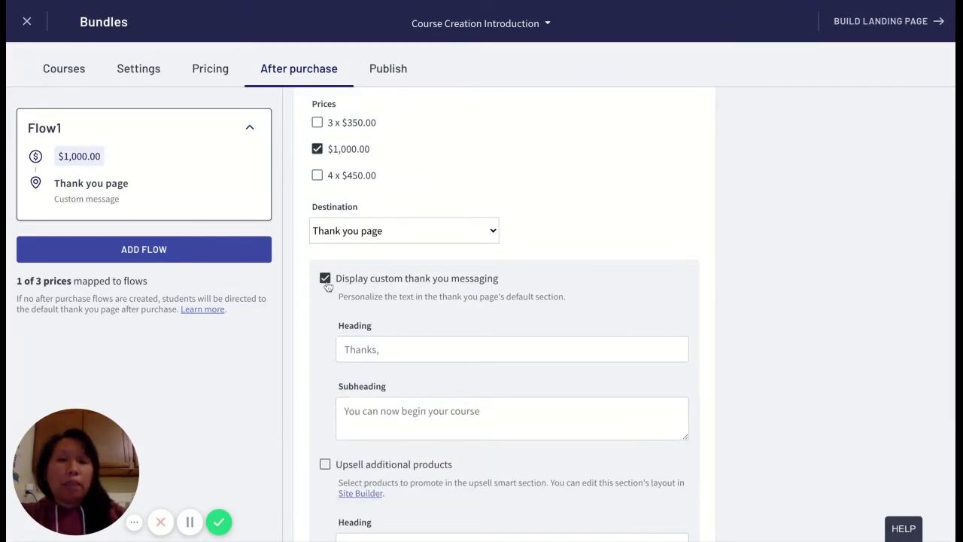
# Set the thank you heading to "Thank you so much for supporting my course and joining me on building your course business.".
pyautogui.click(397, 347)
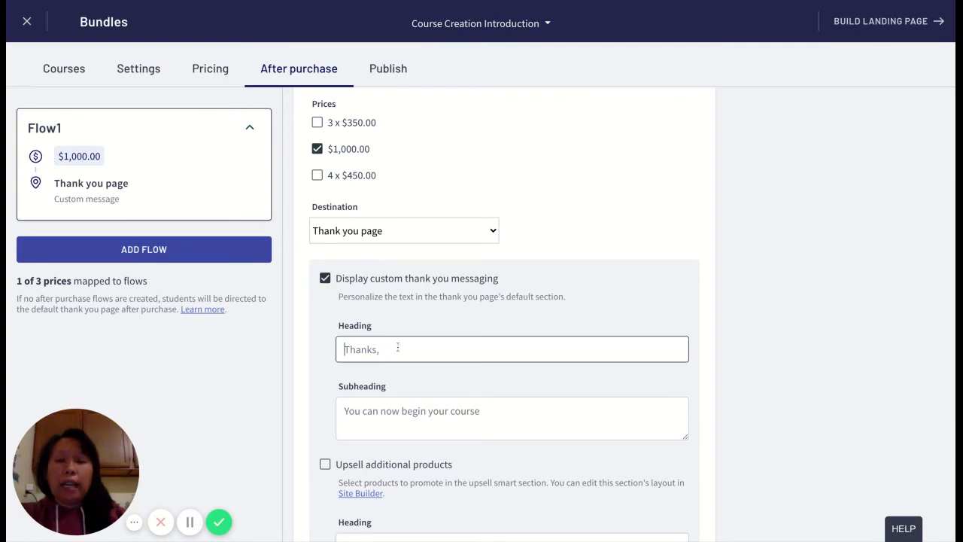
pyautogui.write('Thank you a')
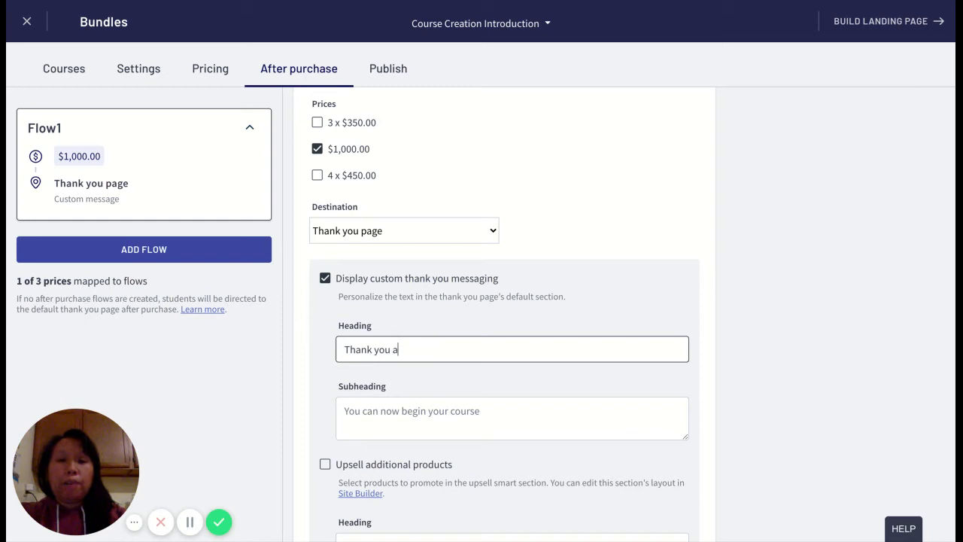
pyautogui.press('BackSpace')
pyautogui.write('so much for ')
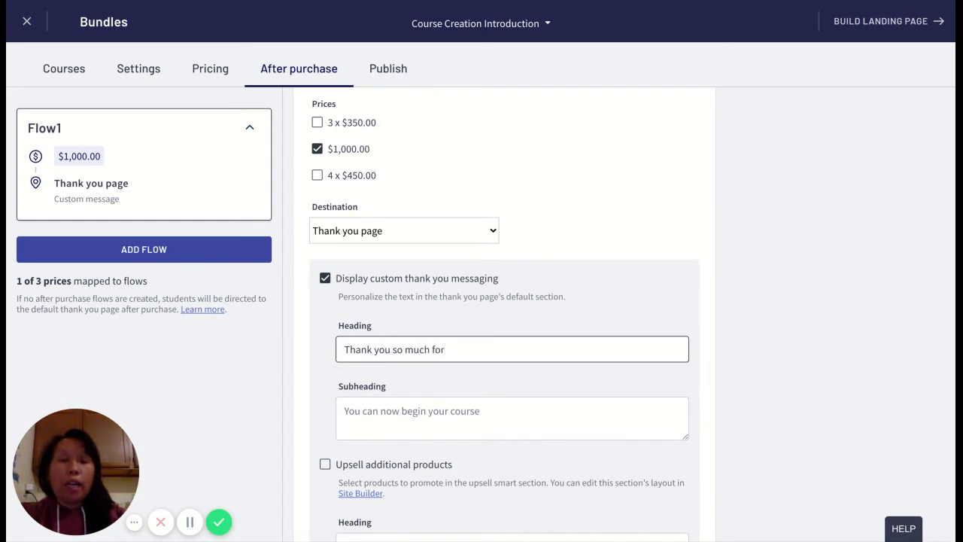
pyautogui.write('supportingmy')
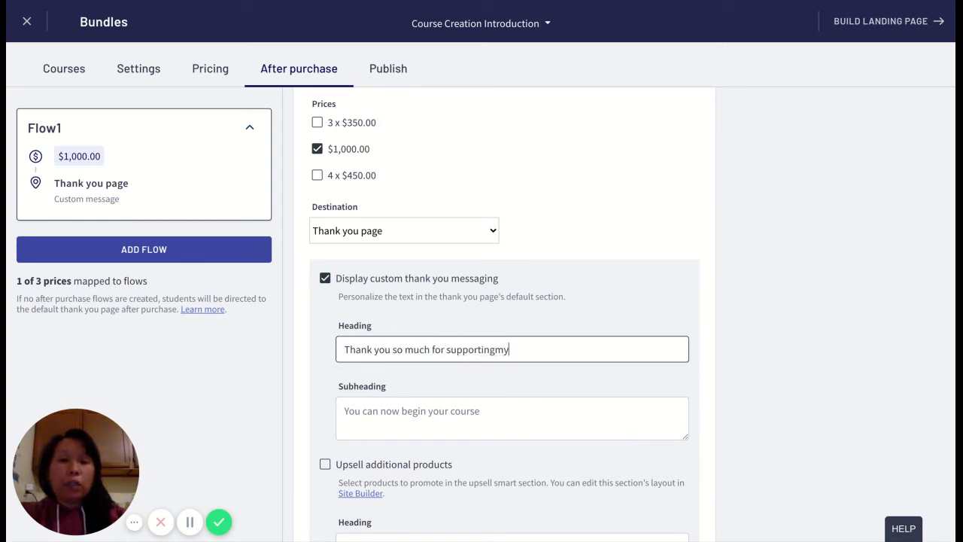
pyautogui.press('BackSpace')
pyautogui.press('BackSpace')
pyautogui.write('my course and ')
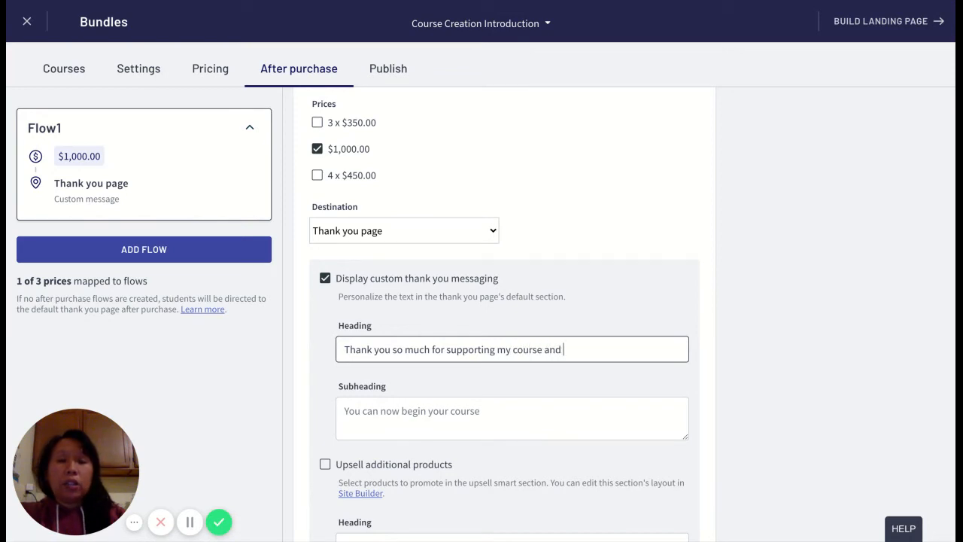
pyautogui.write('ojo')
pyautogui.press('BackSpace')
pyautogui.press('BackSpace')
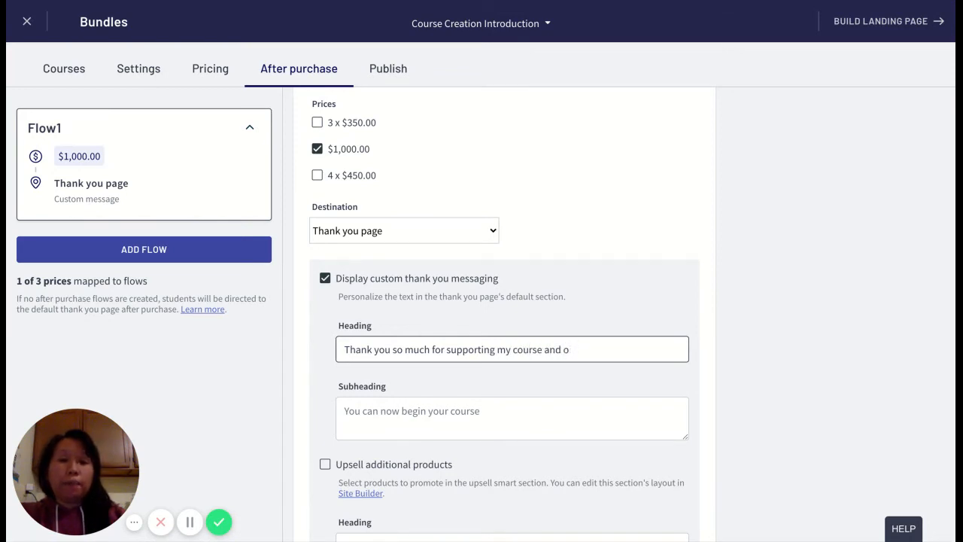
pyautogui.write('join')
pyautogui.press('BackSpace')
pyautogui.press('BackSpace')
pyautogui.press('BackSpace')
pyautogui.press('BackSpace')
pyautogui.press('BackSpace')
pyautogui.write('joining m')
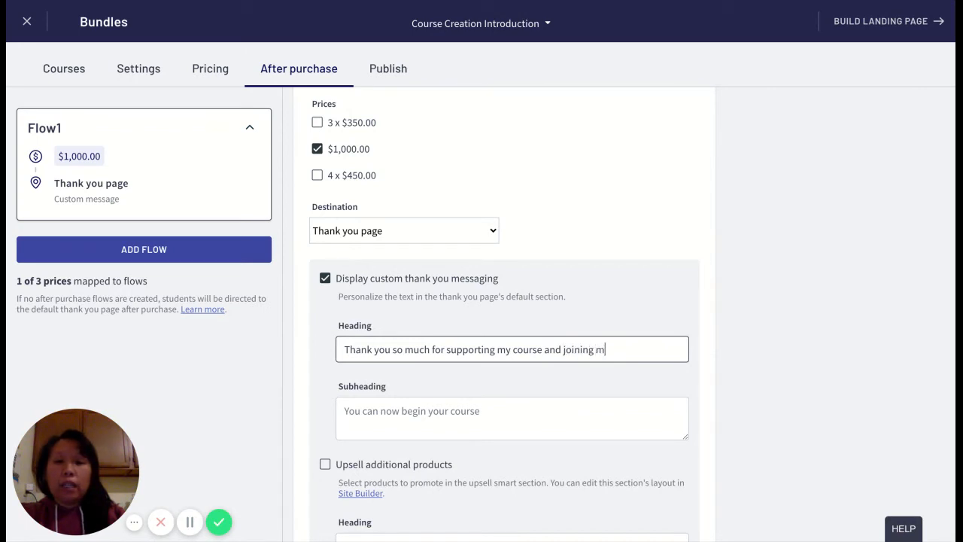
pyautogui.write('e on building your cous')
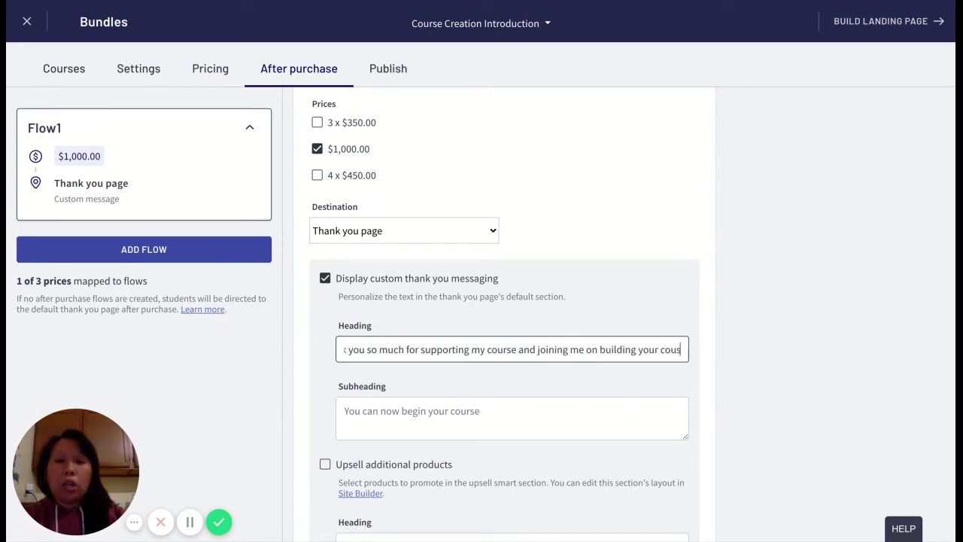
pyautogui.press('BackSpace')
pyautogui.write('rse bus')
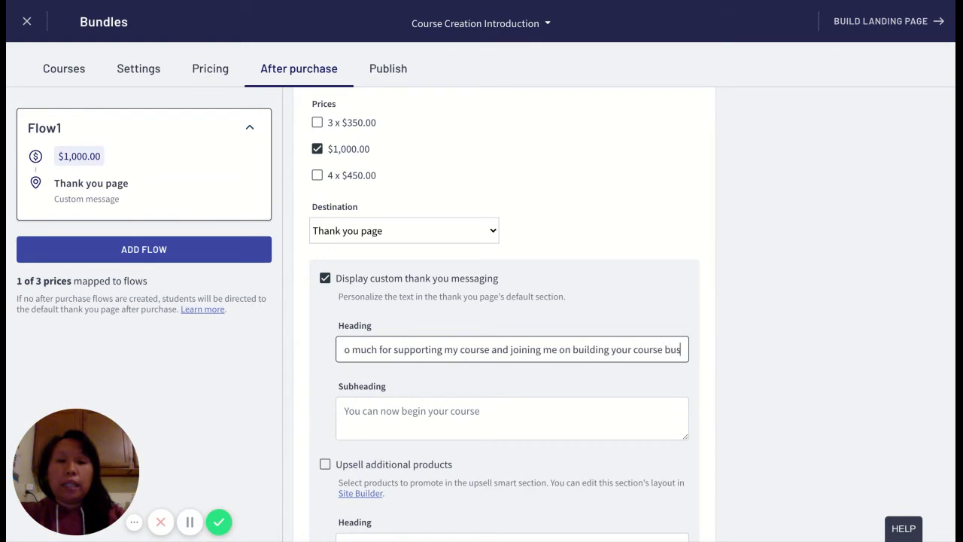
pyautogui.write('iness.')
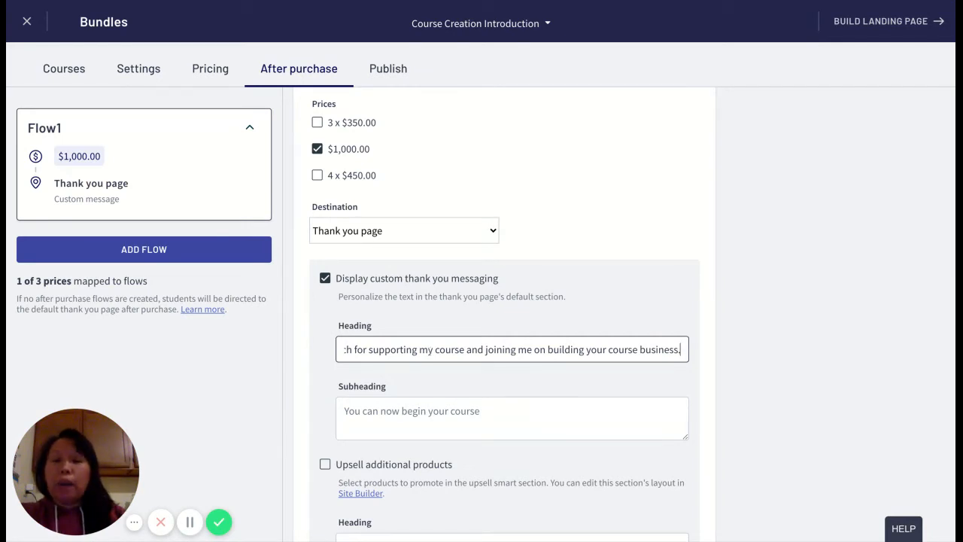
# Set the thank you subheading to "Now, you're ready to begin your entrepeneurial journey and start learning.".
pyautogui.click(418, 414)
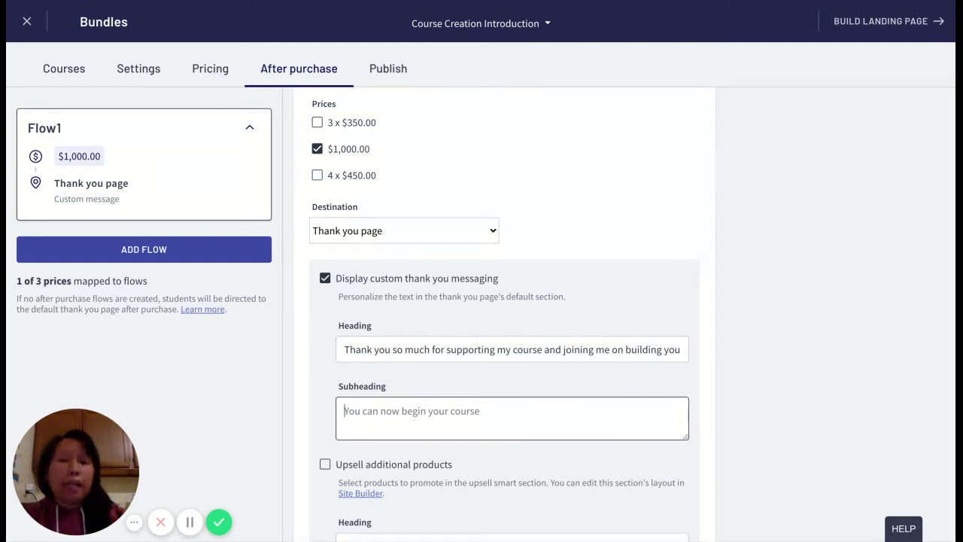
pyautogui.write('Now,')
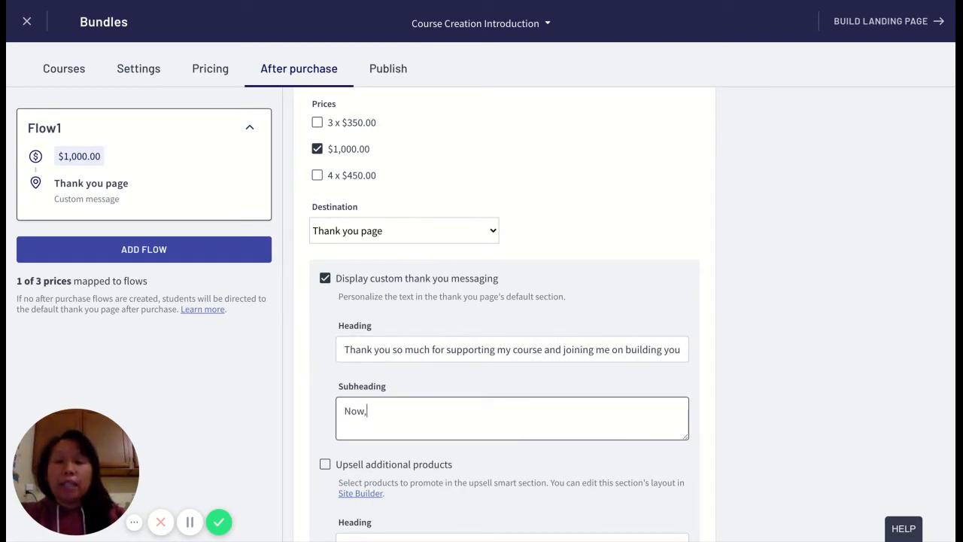
pyautogui.write(" you're ready bu")
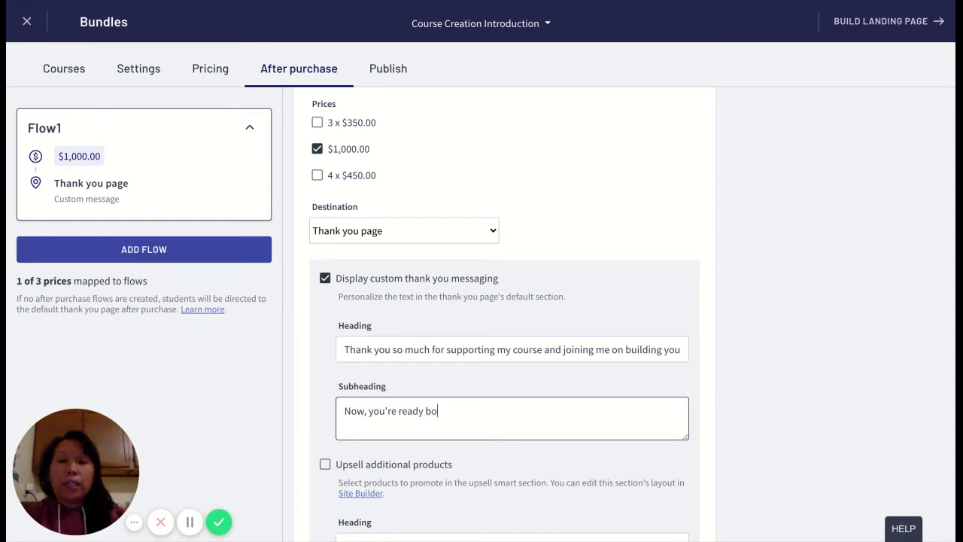
pyautogui.press('BackSpace')
pyautogui.press('BackSpace')
pyautogui.write('to begin your')
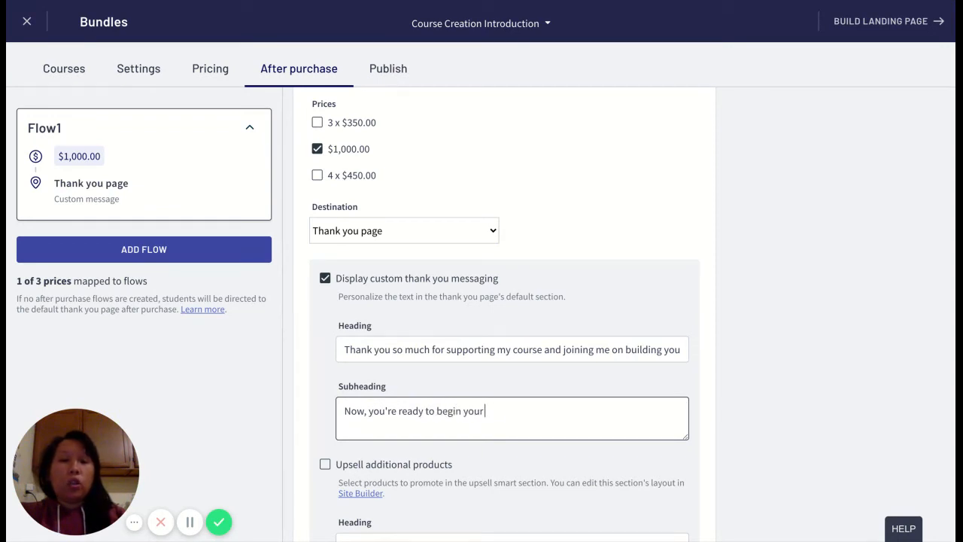
pyautogui.write(' entrepeneuri')
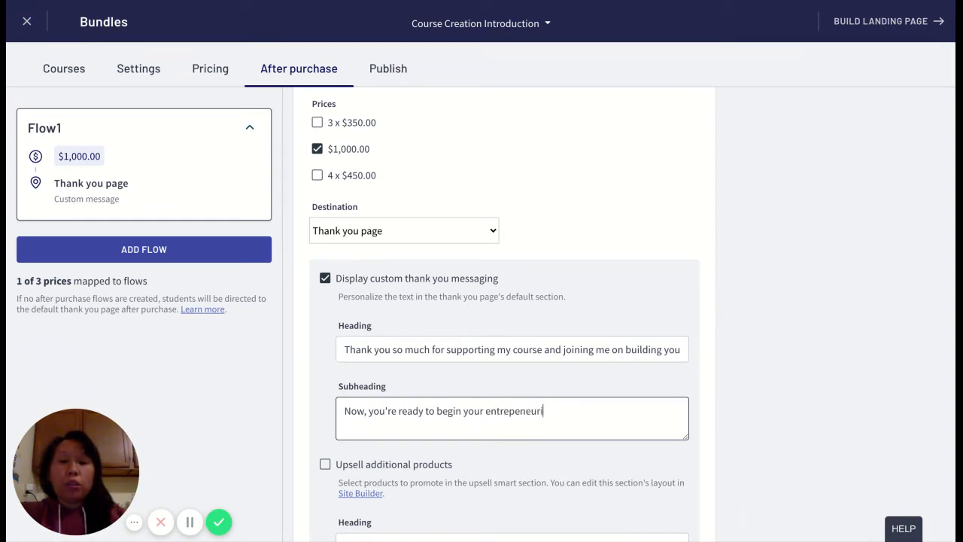
pyautogui.write('al journey')
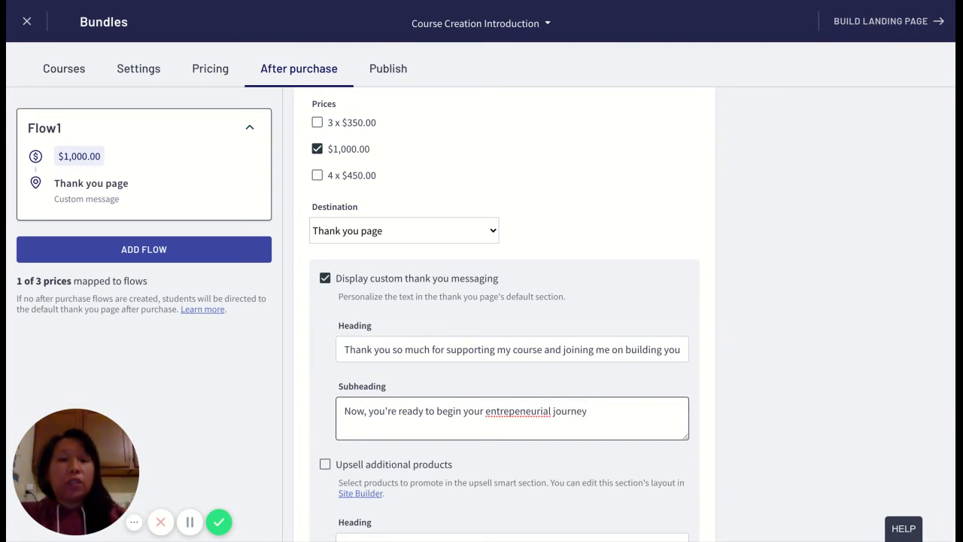
pyautogui.write(' and')
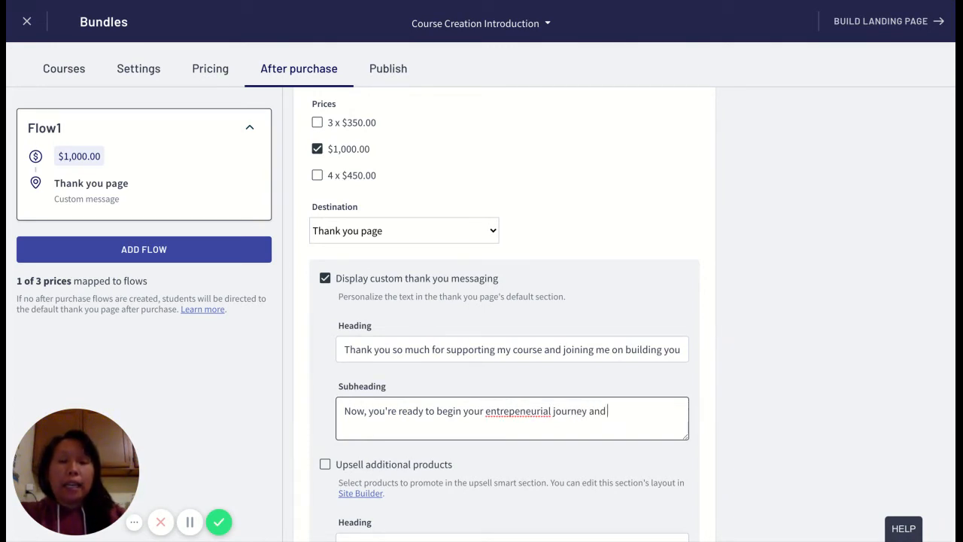
pyautogui.write(' start learning.')
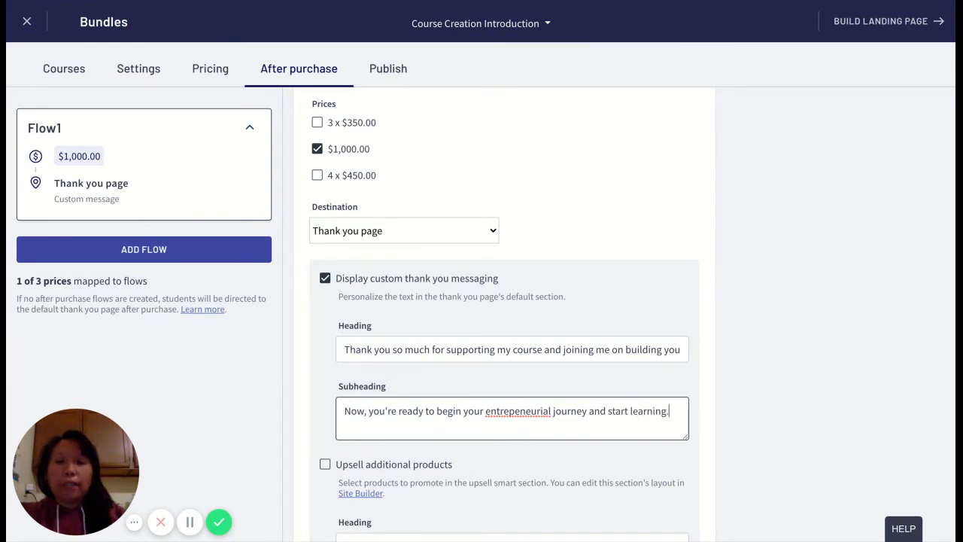
# Turn on upselling of additional products for Flow1 with the heading "Products that complement the current course bundle.".
pyautogui.scroll(-3, 401, 470)
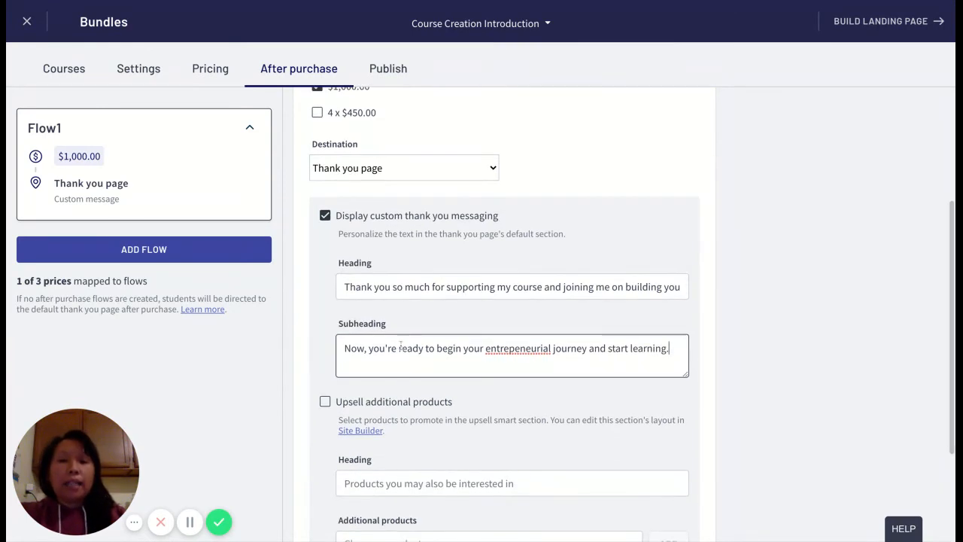
pyautogui.scroll(5, 401, 344)
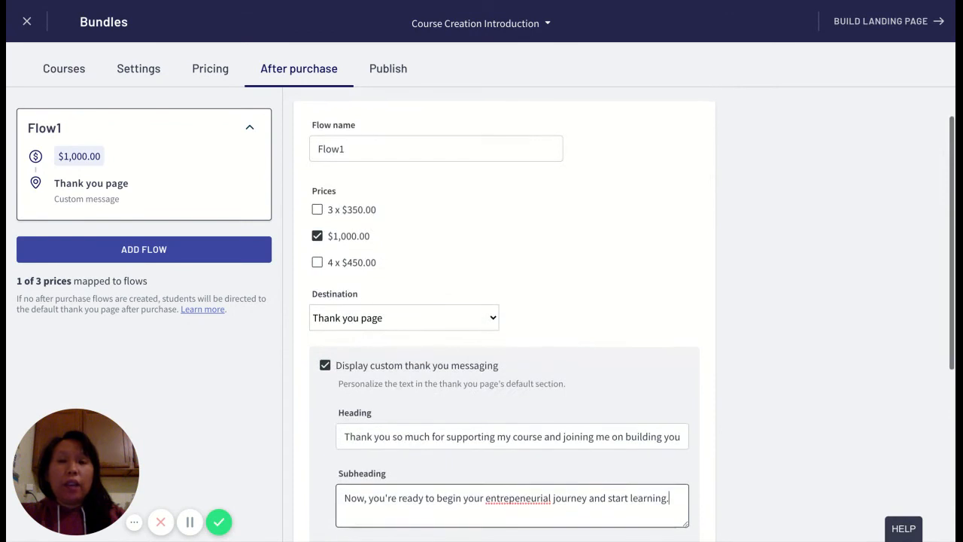
pyautogui.scroll(1, 375, 250)
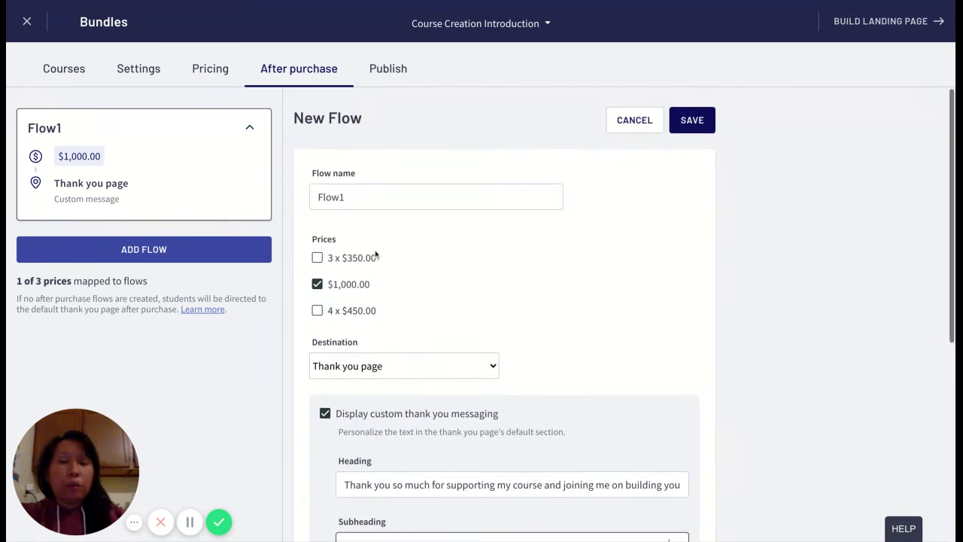
pyautogui.scroll(-2, 376, 252)
pyautogui.scroll(-3, 390, 329)
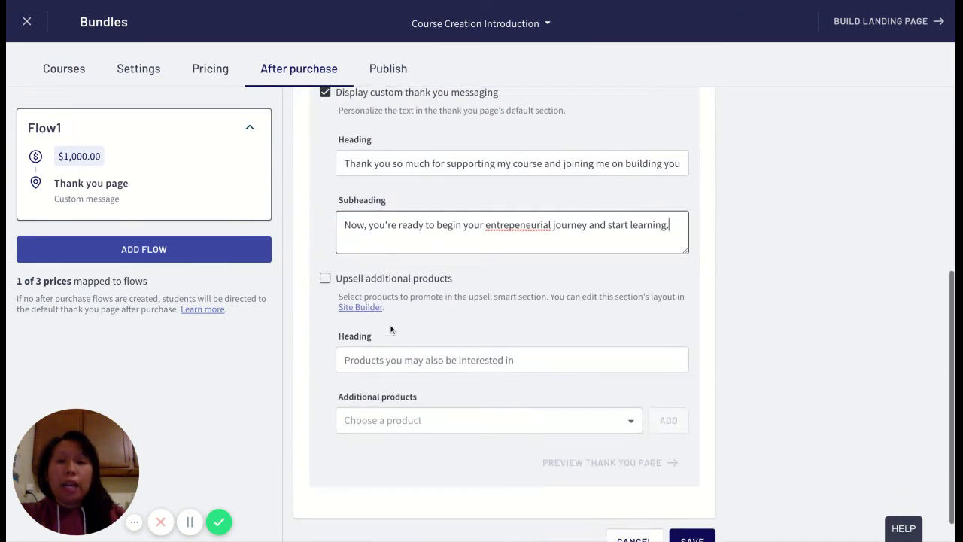
pyautogui.click(326, 279)
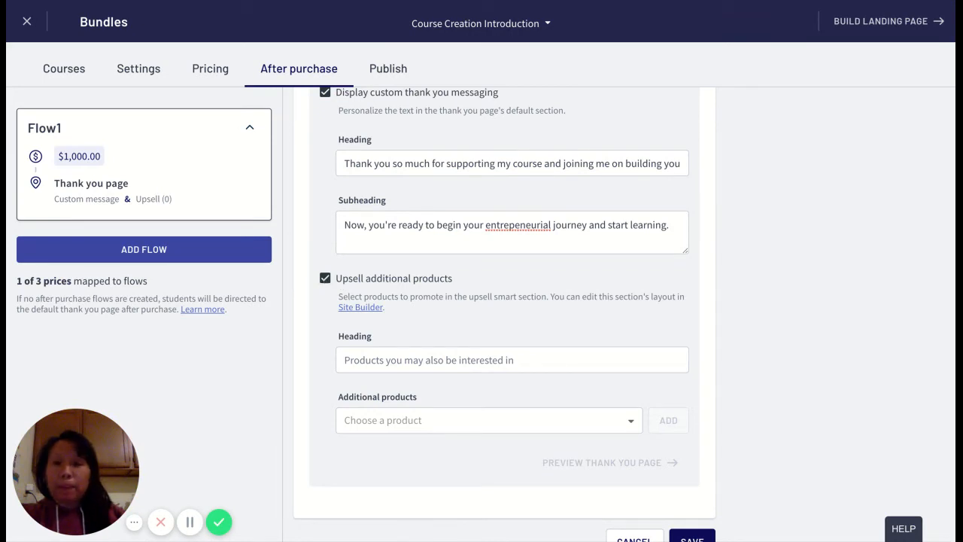
pyautogui.click(456, 358)
pyautogui.write('Produc')
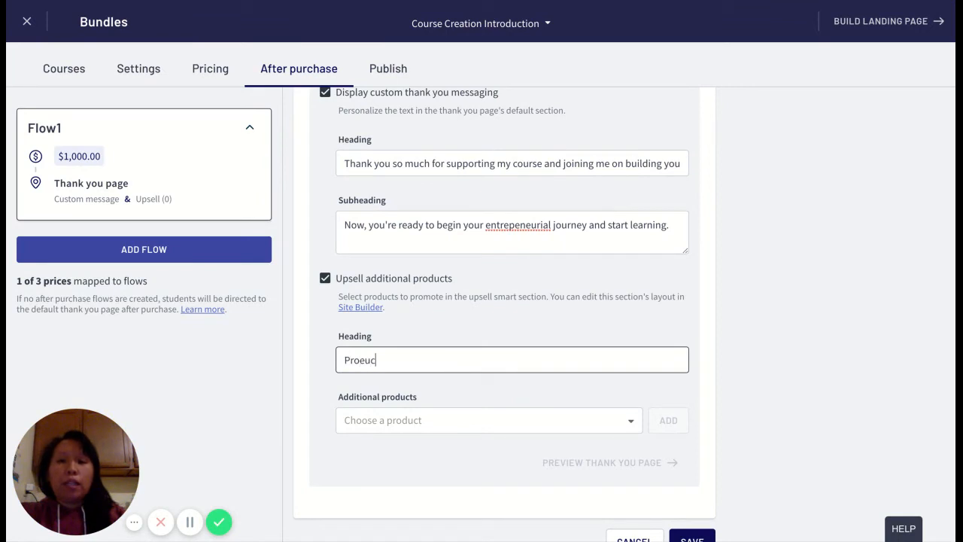
pyautogui.press('BackSpace')
pyautogui.press('BackSpace')
pyautogui.write('ucts that complement t')
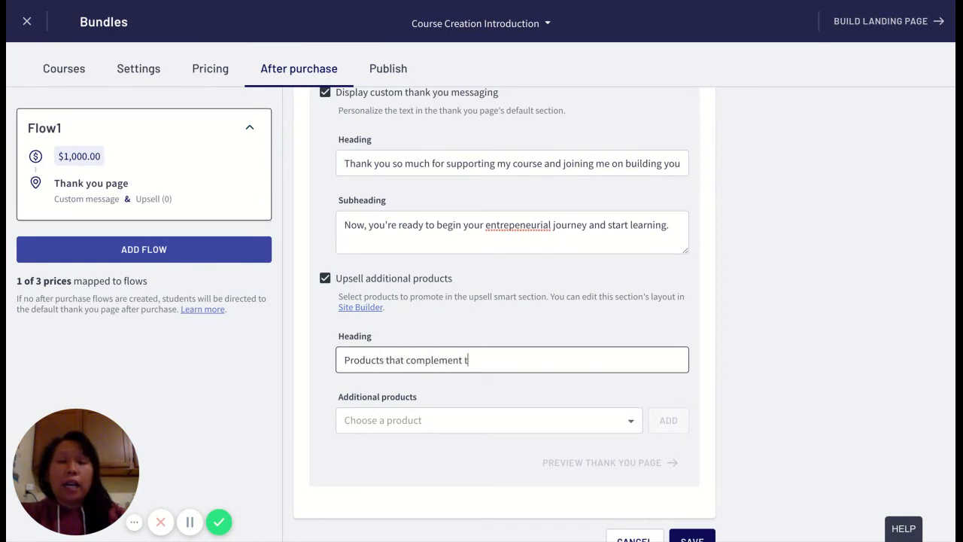
pyautogui.write('he current course buil')
pyautogui.press('BackSpace')
pyautogui.press('BackSpace')
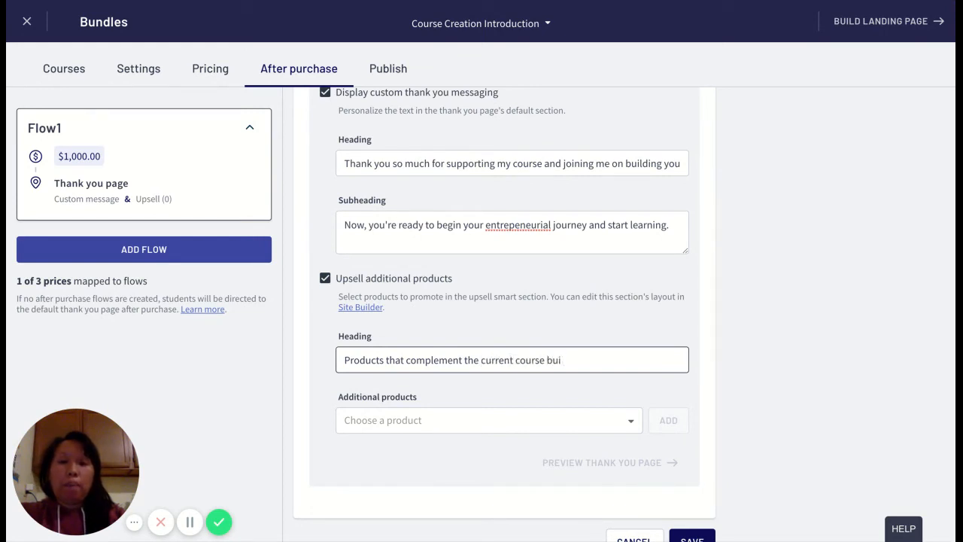
pyautogui.write('ndle.')
# Add Job Search Q&A as an upsell product and save the flow.
pyautogui.click(397, 419)
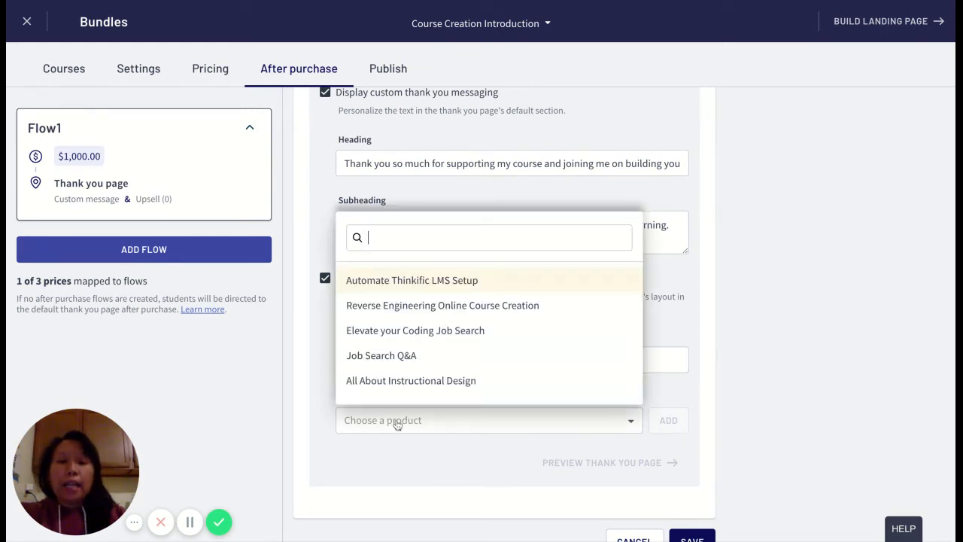
pyautogui.scroll(-1, 402, 398)
pyautogui.click(409, 351)
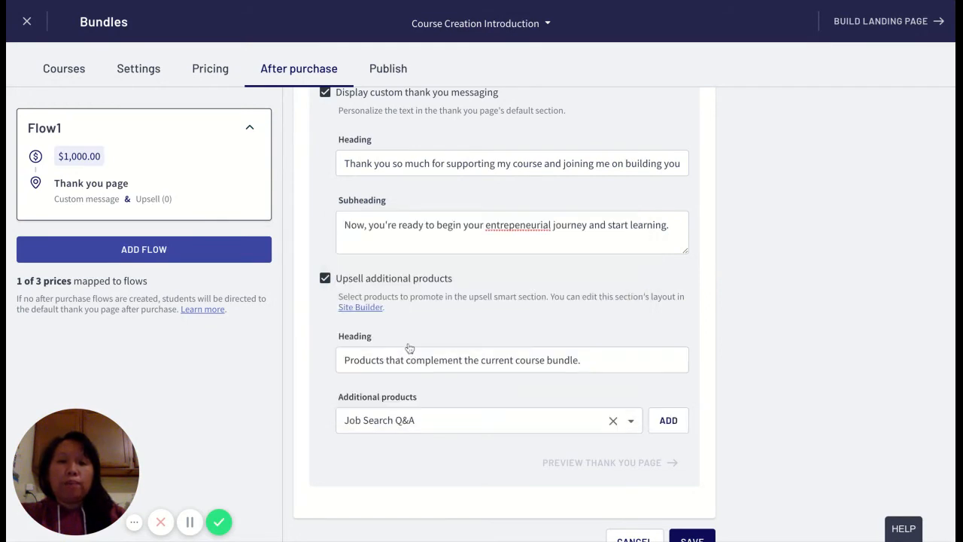
pyautogui.click(684, 422)
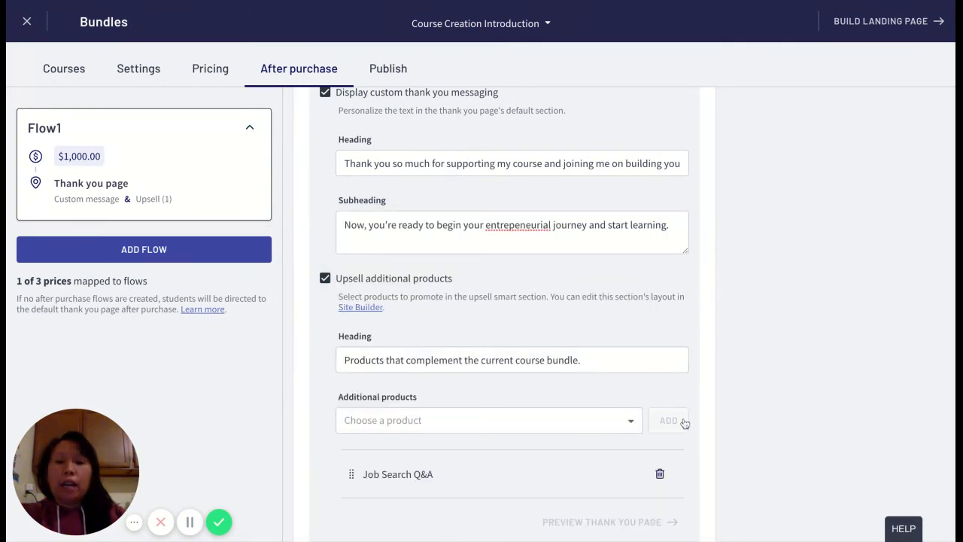
pyautogui.scroll(-2, 682, 419)
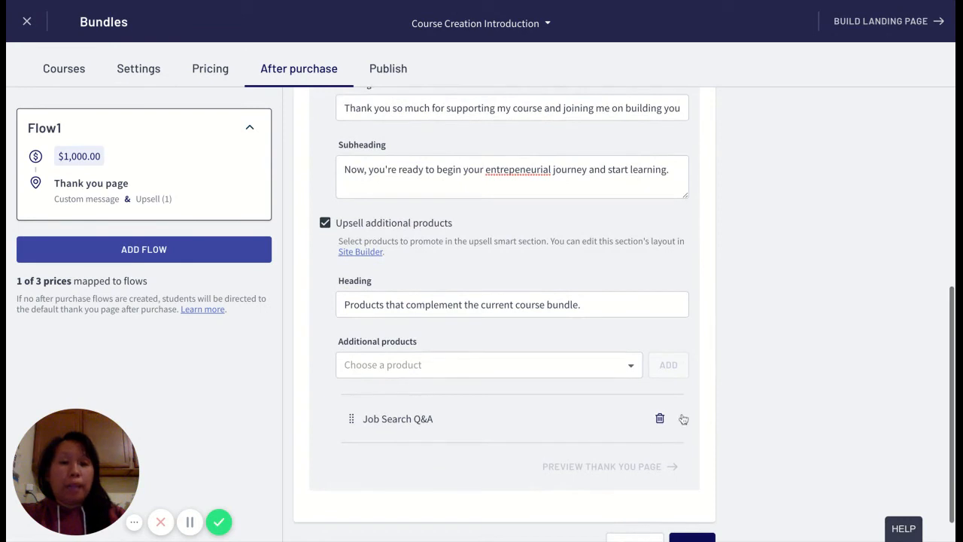
pyautogui.click(709, 513)
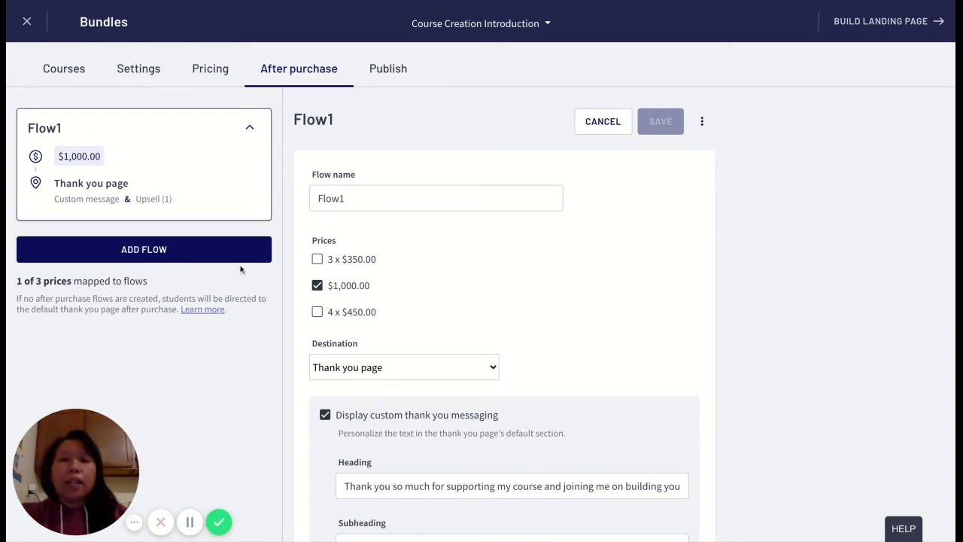
# Map Flow1 to the 3 x $350.00 price instead of the $1,000.00 price and save the flow.
pyautogui.click(317, 259)
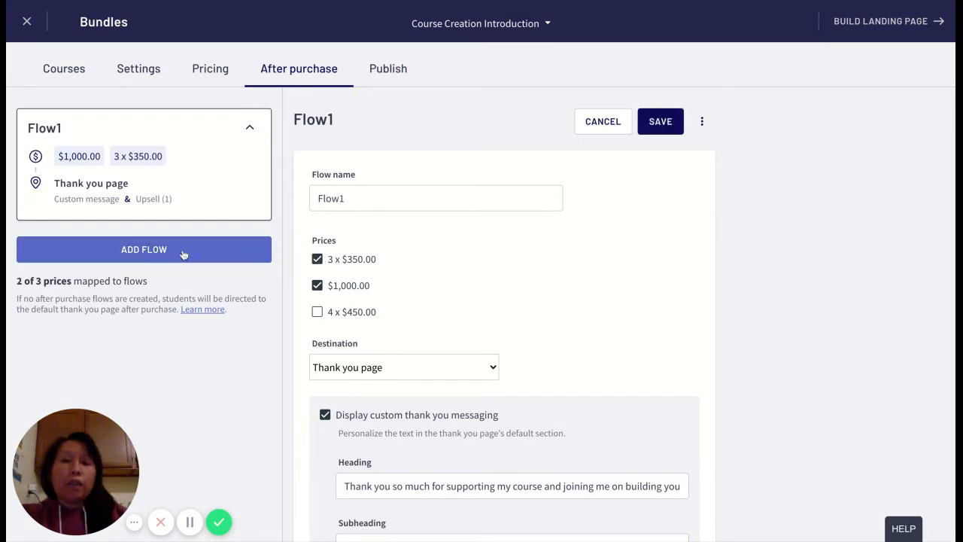
pyautogui.click(317, 285)
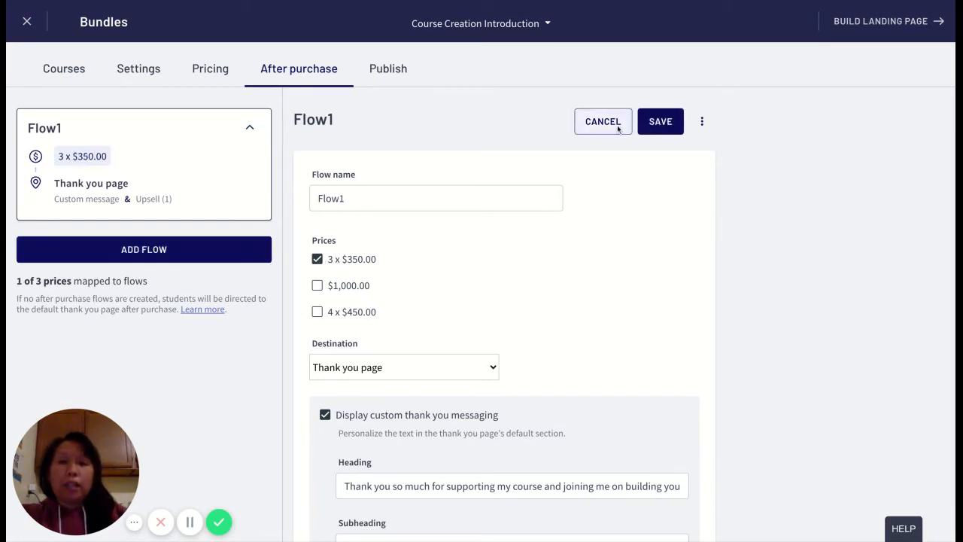
pyautogui.click(657, 127)
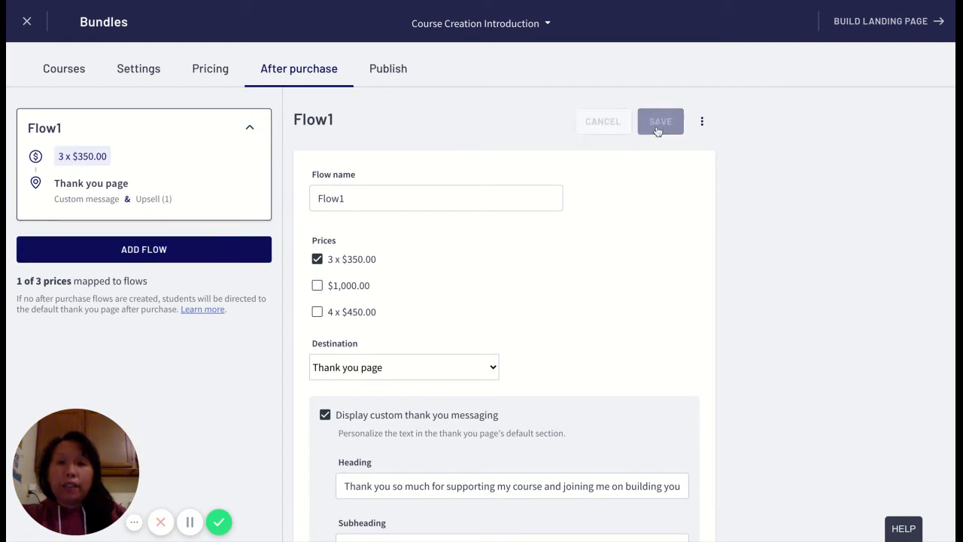
pyautogui.click(178, 258)
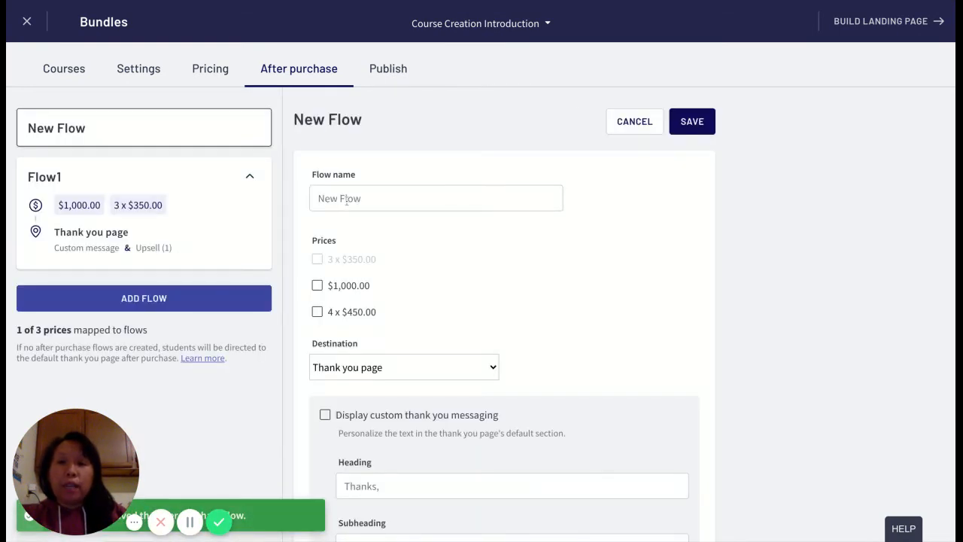
pyautogui.click(347, 200)
pyautogui.write('Flow 2')
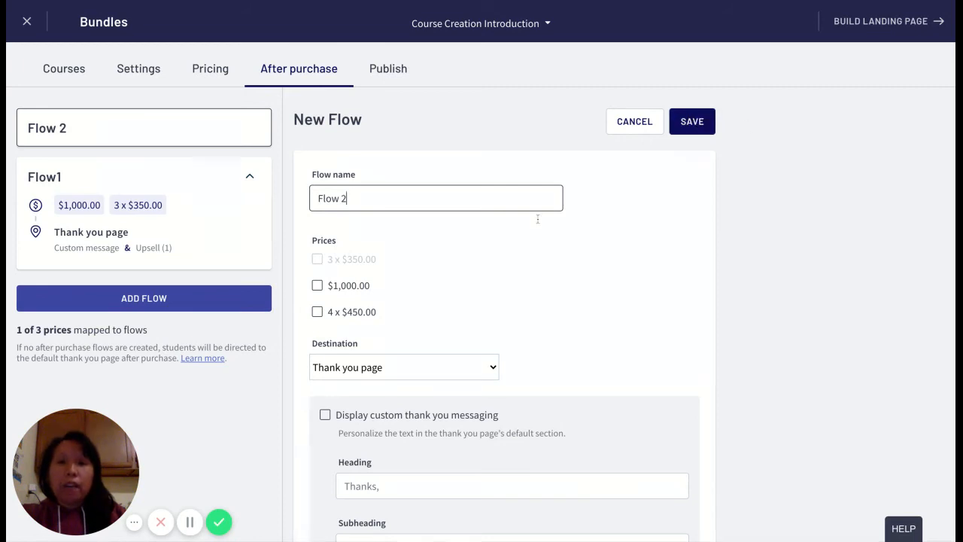
pyautogui.scroll(-1, 537, 219)
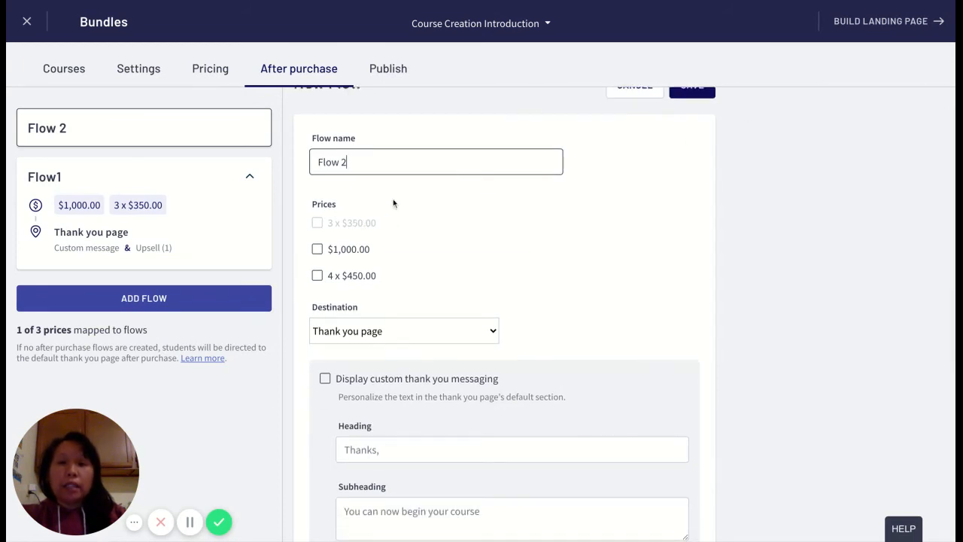
pyautogui.scroll(1, 301, 279)
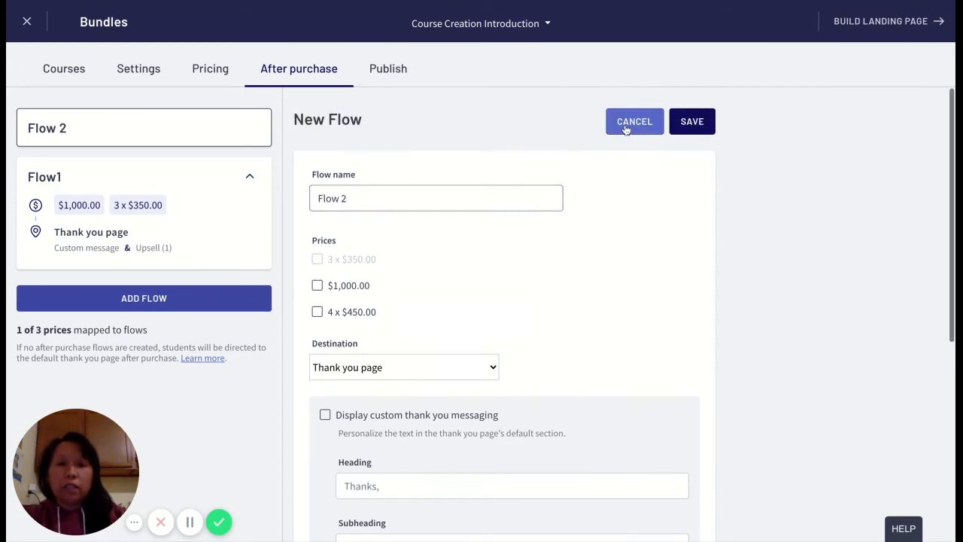
pyautogui.click(624, 126)
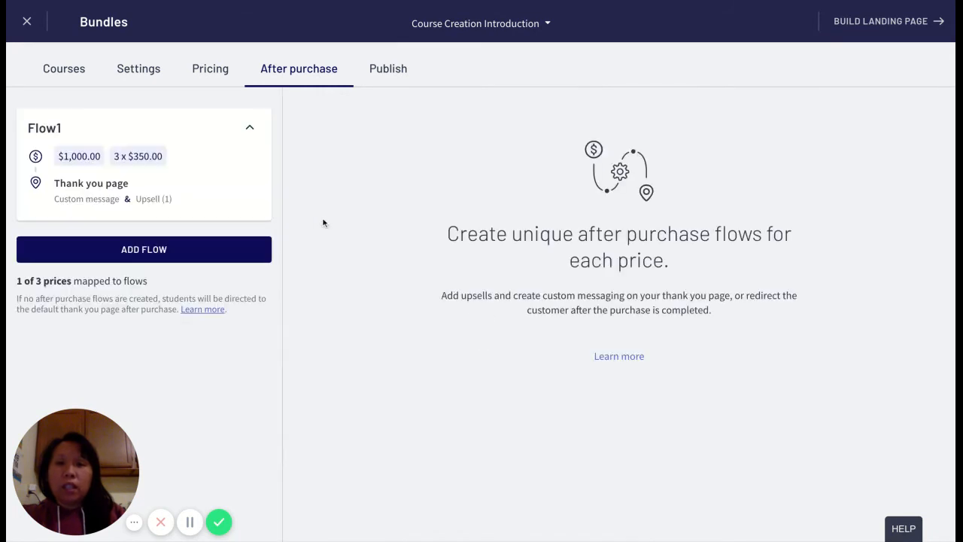
# Map Flow1 to the $1,000.00 price instead of the 3 x $350.00 price and save the flow.
pyautogui.click(228, 176)
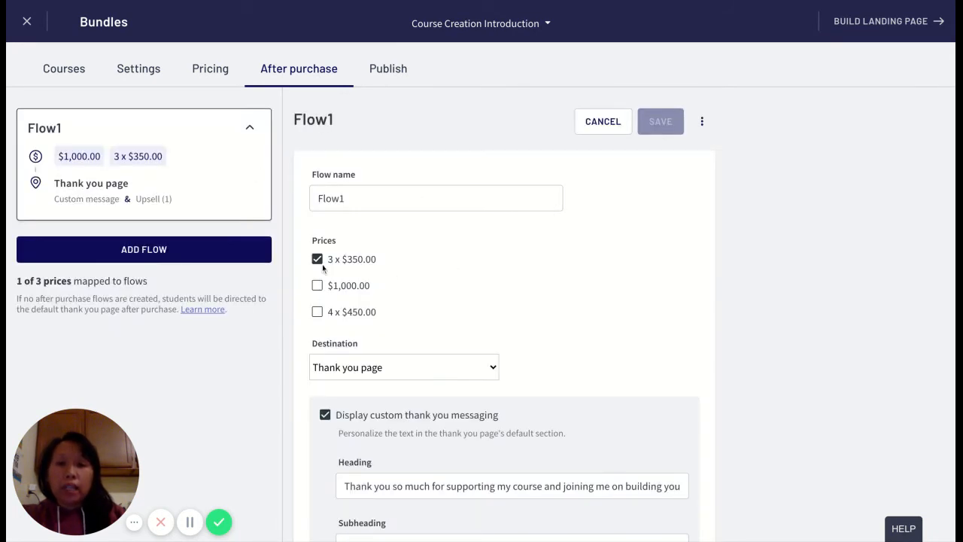
pyautogui.click(316, 286)
pyautogui.click(316, 258)
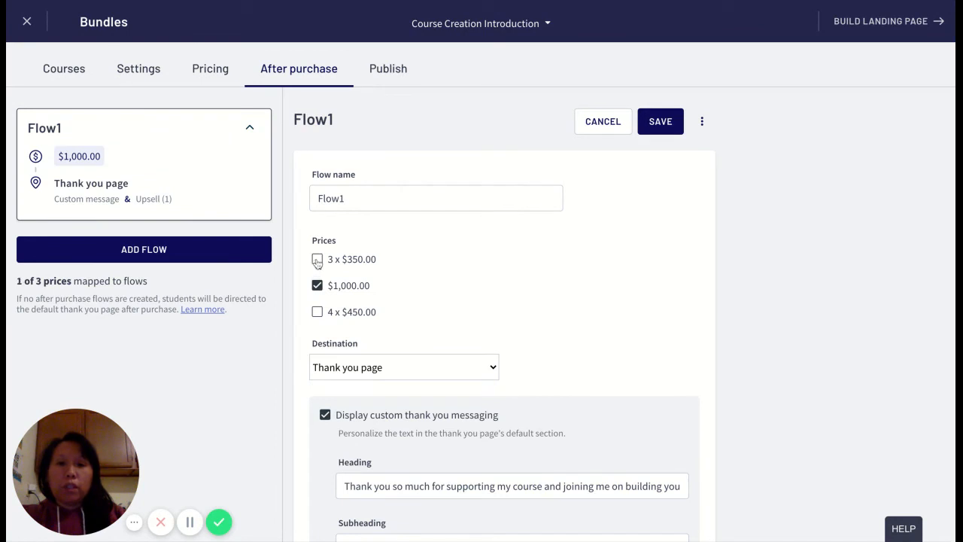
pyautogui.click(666, 123)
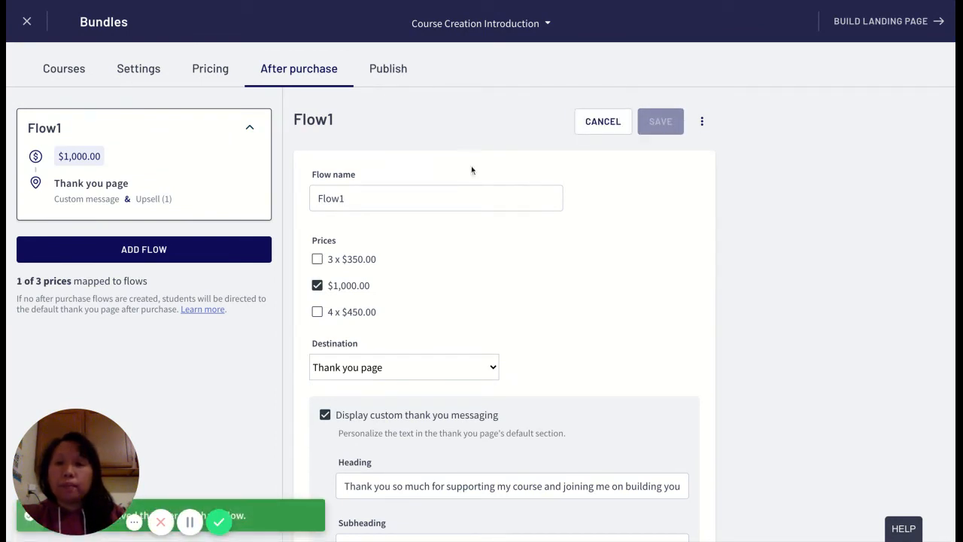
# Add a new after purchase flow named Flow2 and map it to the 3 x $350.00 price.
pyautogui.click(169, 260)
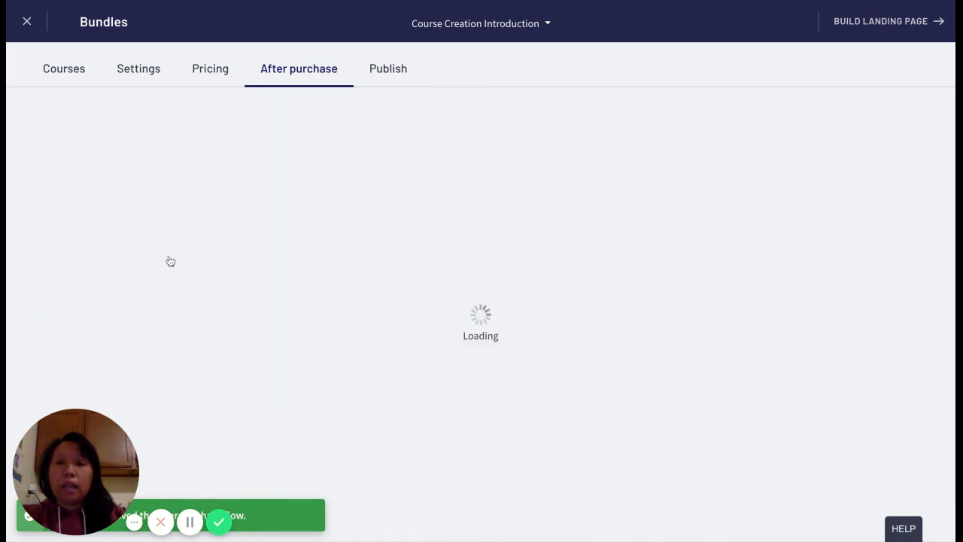
pyautogui.click(339, 197)
pyautogui.write('Flow2')
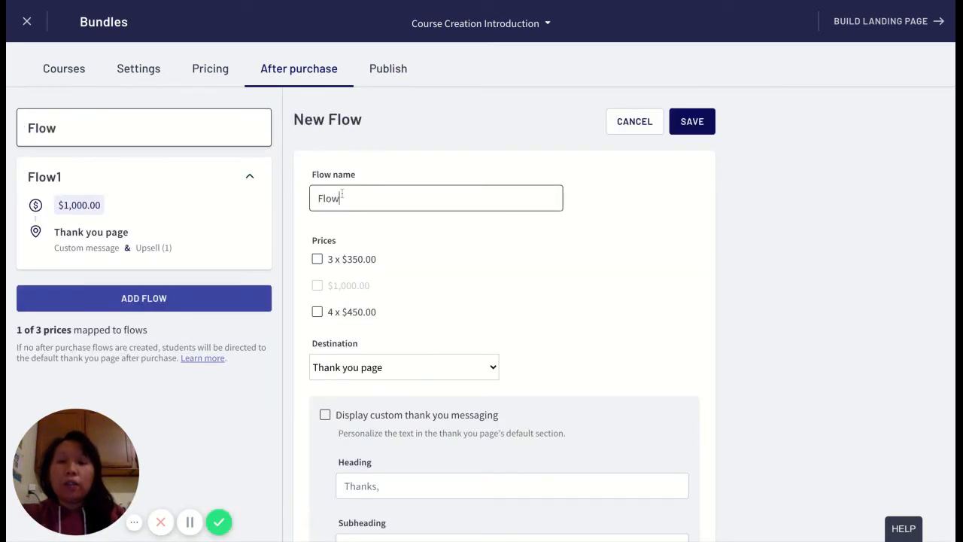
pyautogui.click(318, 260)
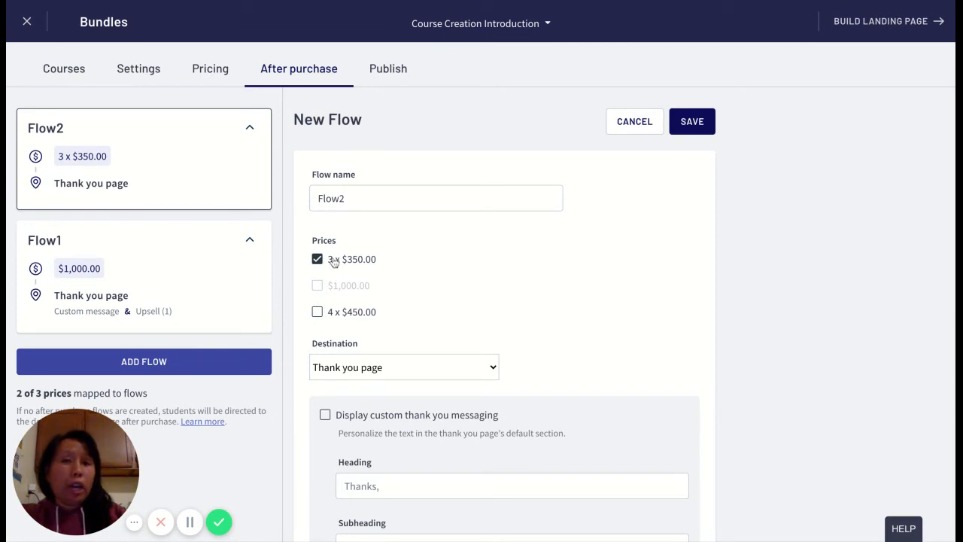
# Turn on custom thank you messaging for Flow2 with the heading "Thanks very much.".
pyautogui.scroll(-1, 646, 335)
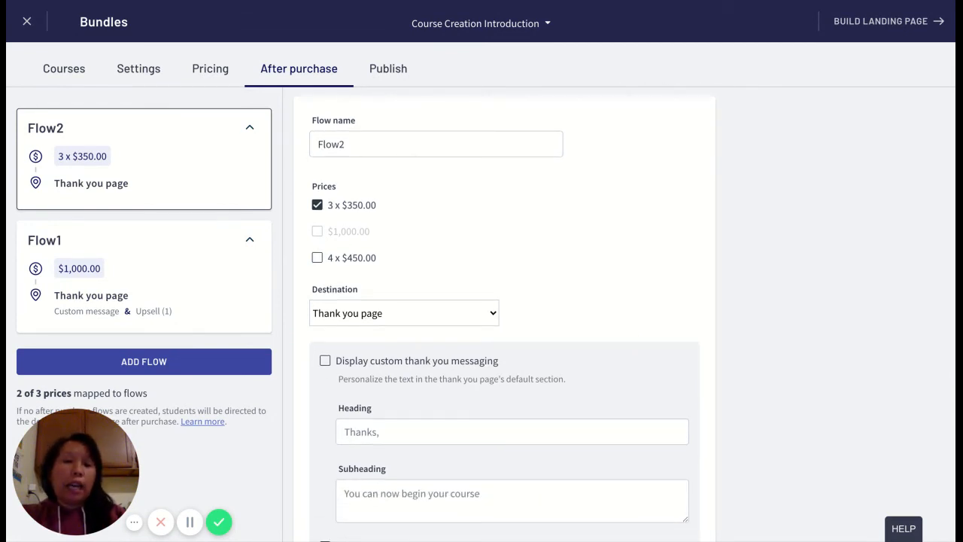
pyautogui.scroll(-1, 632, 315)
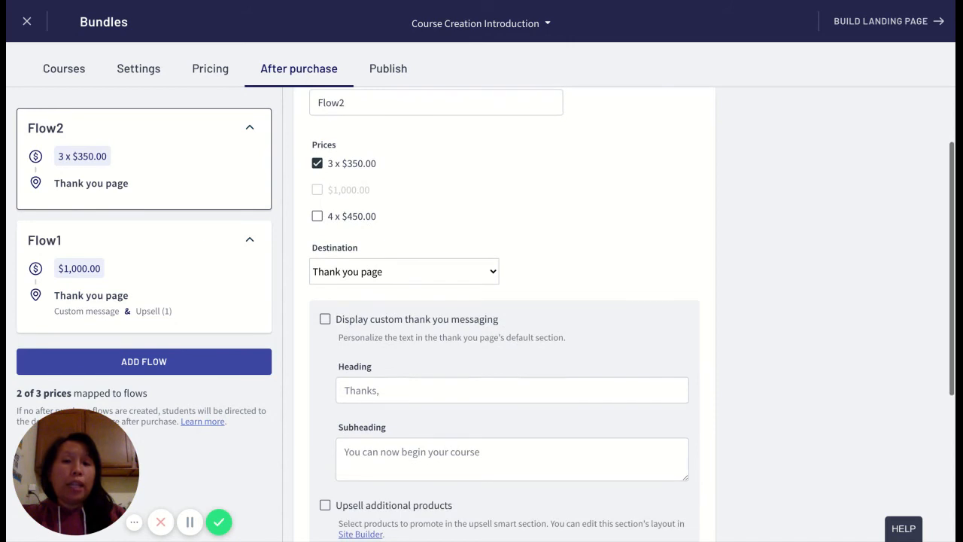
pyautogui.click(325, 319)
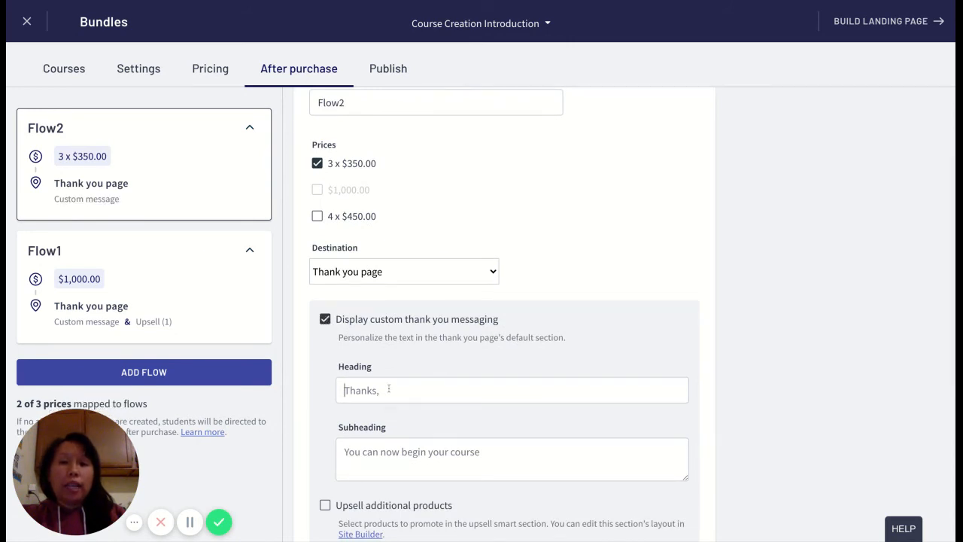
pyautogui.click(345, 390)
pyautogui.write('T')
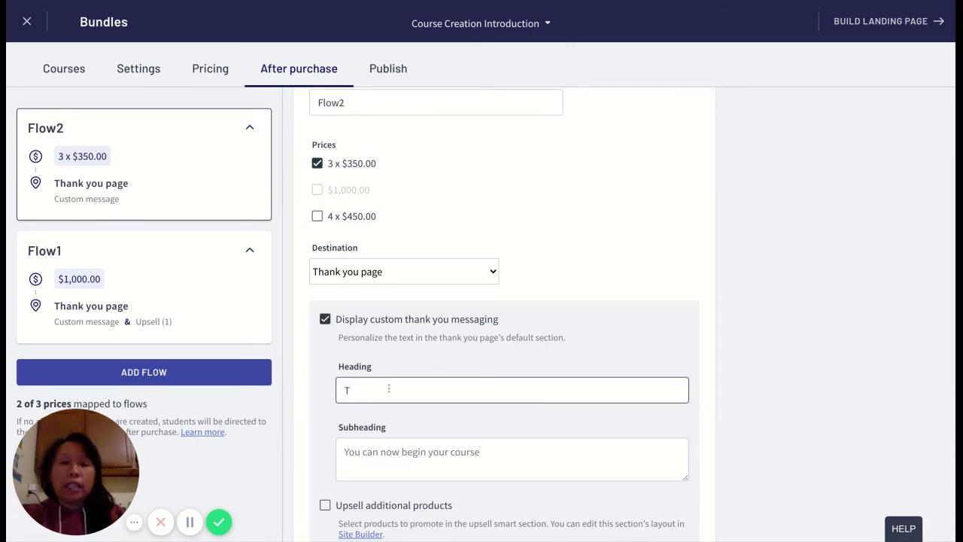
pyautogui.write('na hanks very much.')
# Set Flow2's thank you subheading to "You can now begin your journey as an entrepeneur.".
pyautogui.press('Tab')
pyautogui.write('You')
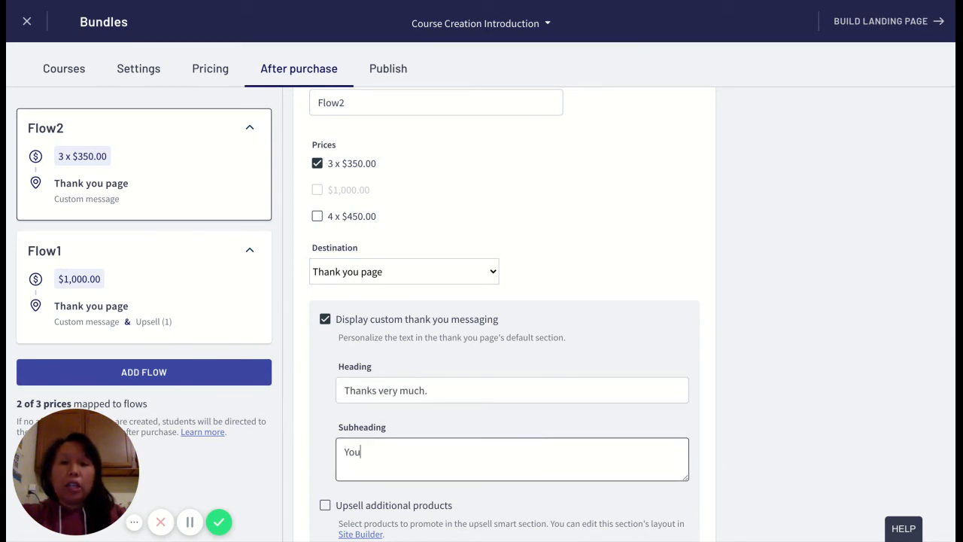
pyautogui.write(' can now begin your')
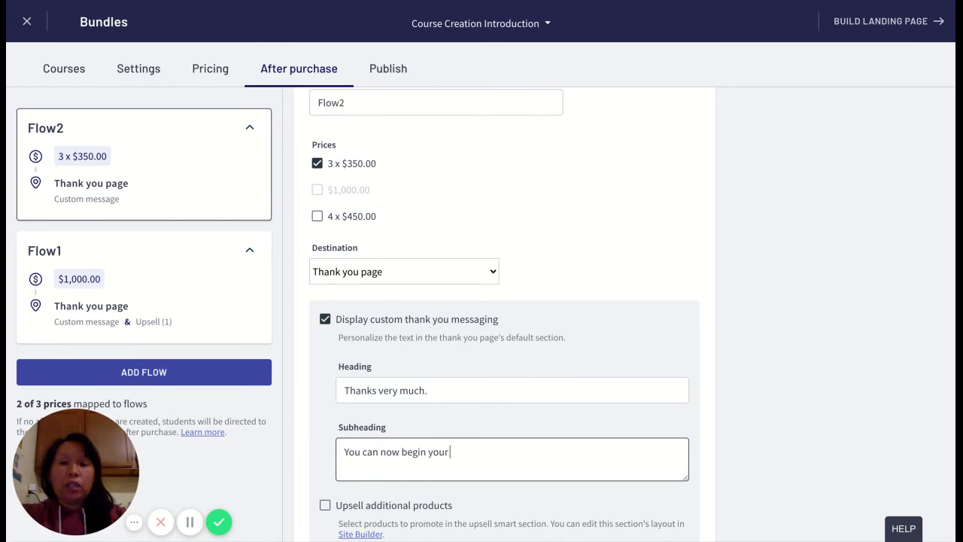
pyautogui.write(' journey as an entrepeneur.')
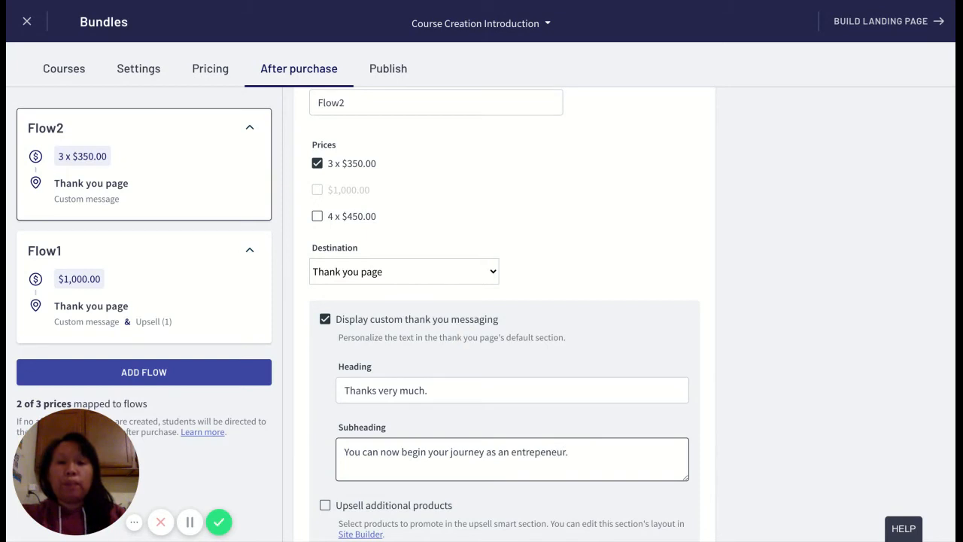
# Turn on upselling of additional products for Flow2 with the heading "Products that complement your bundle".
pyautogui.scroll(-2, 364, 410)
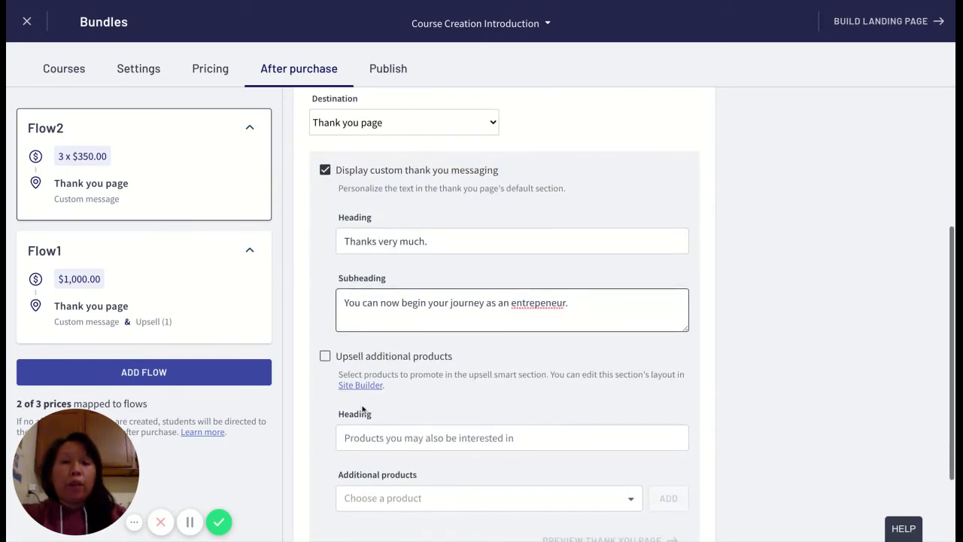
pyautogui.click(325, 356)
pyautogui.click(428, 432)
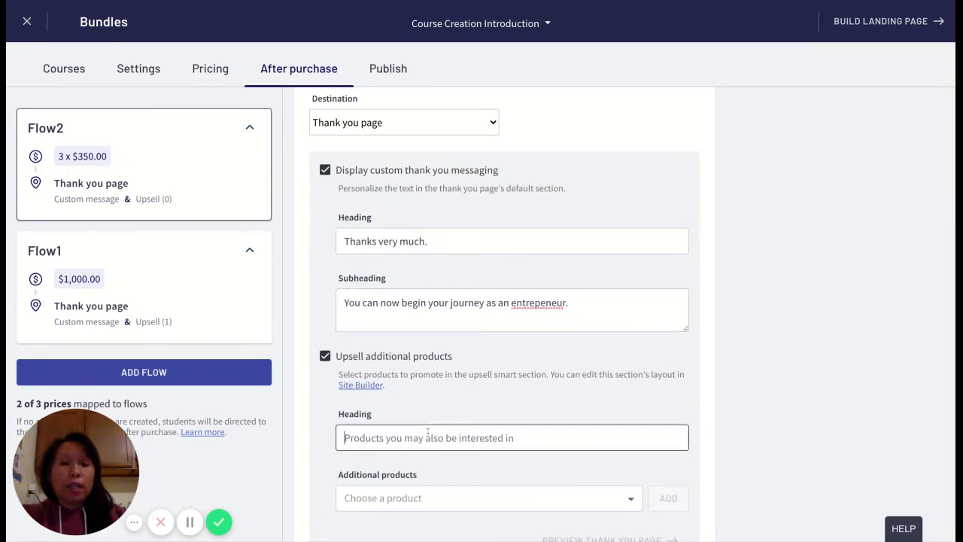
pyautogui.write('Pro')
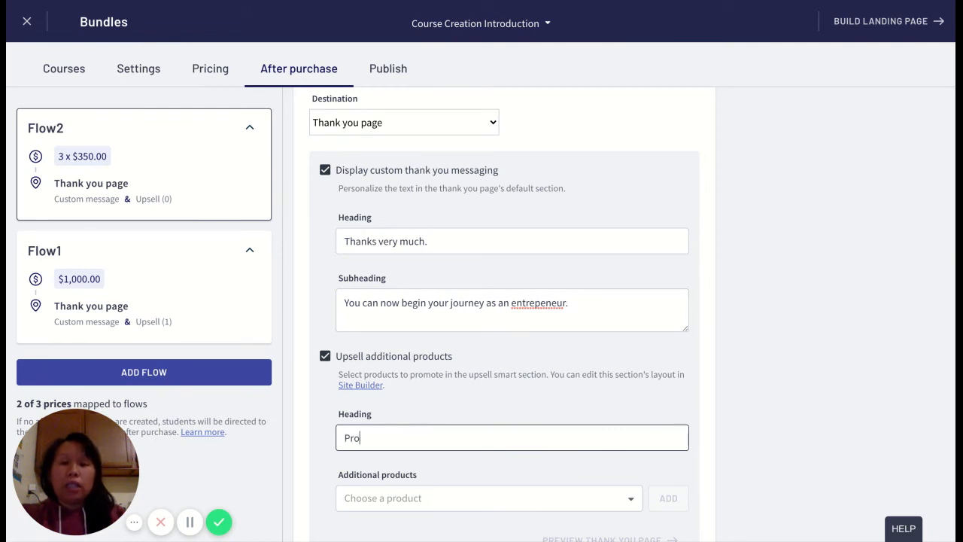
pyautogui.write('ducts that complement your budny')
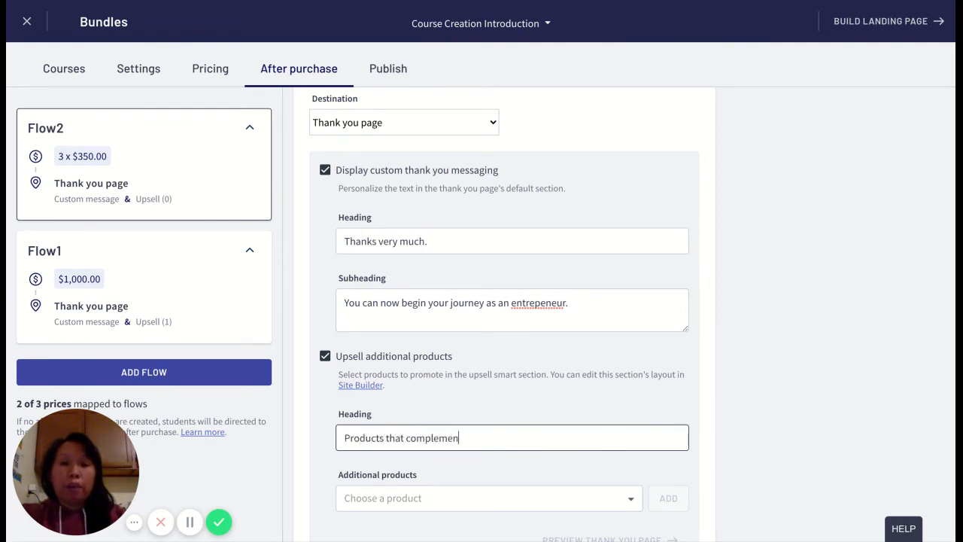
pyautogui.press('BackSpace')
pyautogui.press('BackSpace')
pyautogui.press('BackSpace')
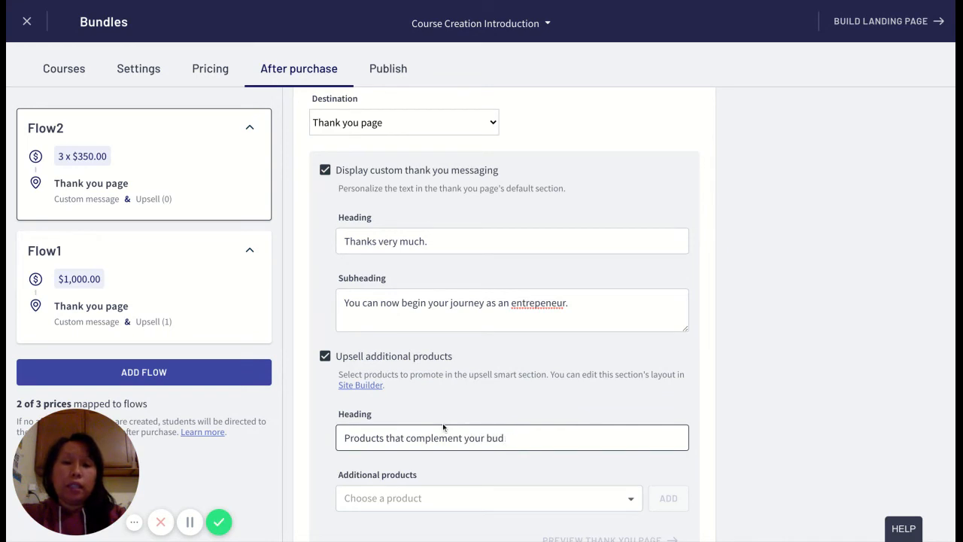
pyautogui.write('ndle')
# Add Job Search Q&A as an upsell product for Flow2.
pyautogui.scroll(-2, 441, 436)
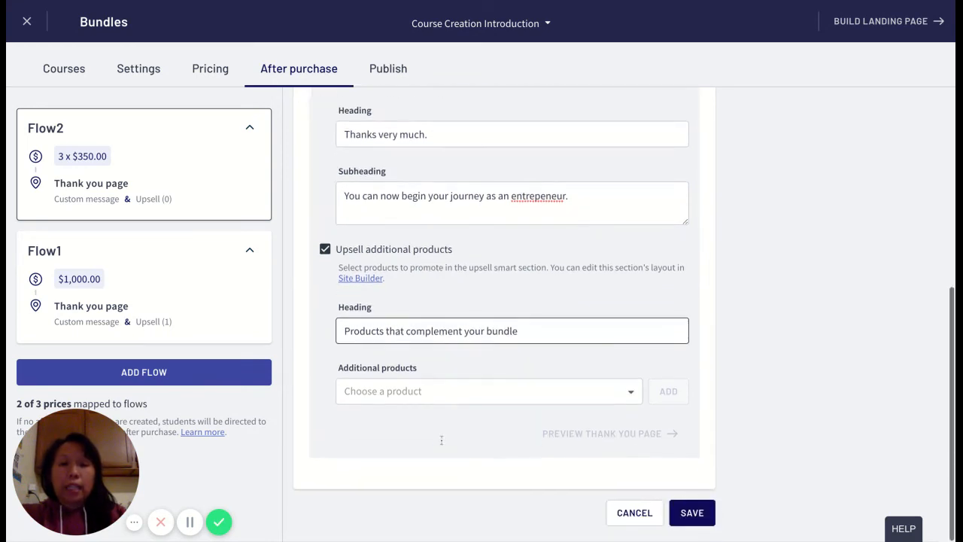
pyautogui.click(397, 395)
pyautogui.click(391, 324)
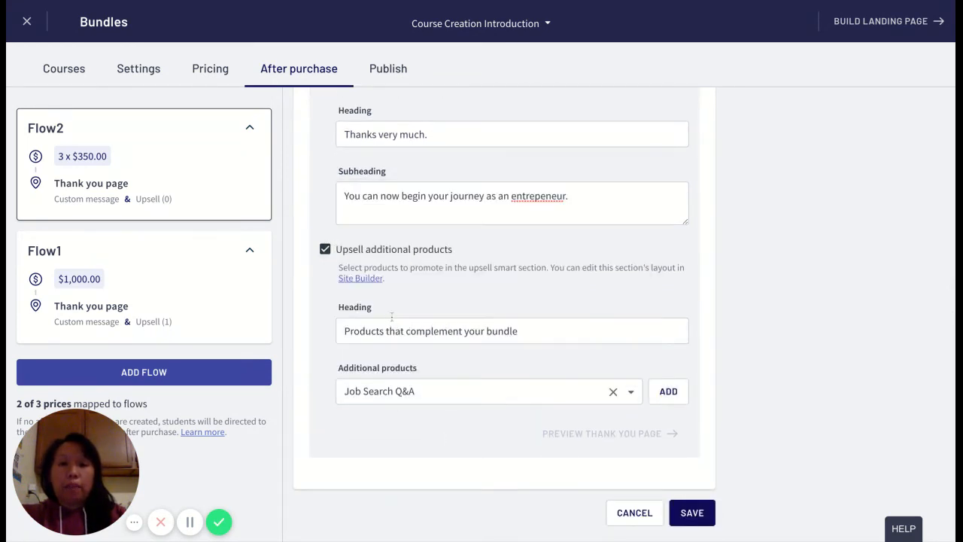
pyautogui.click(677, 394)
# Review Flow2's name, mapped price, destination, thank you messaging and upsell settings.
pyautogui.scroll(2, 684, 397)
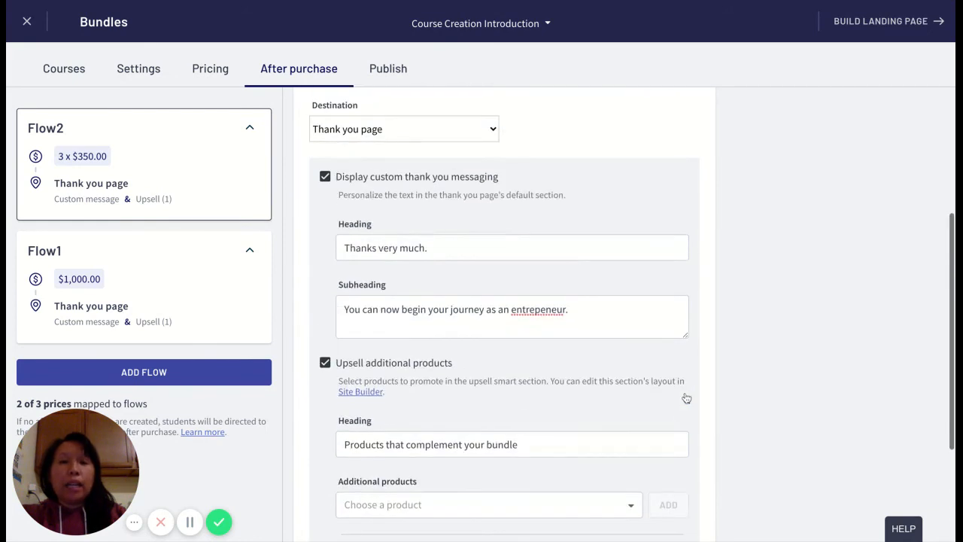
pyautogui.scroll(-3, 684, 398)
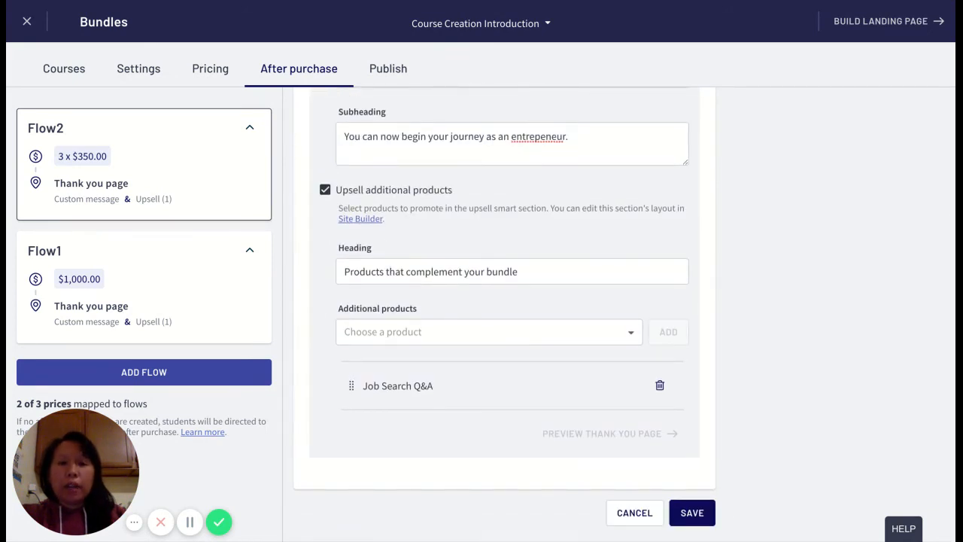
pyautogui.scroll(6, 673, 384)
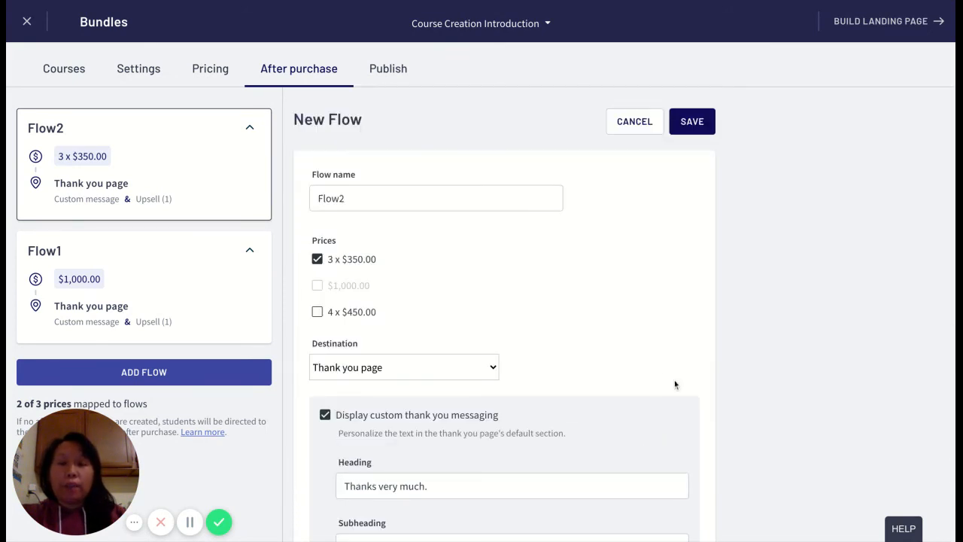
pyautogui.scroll(-3, 651, 362)
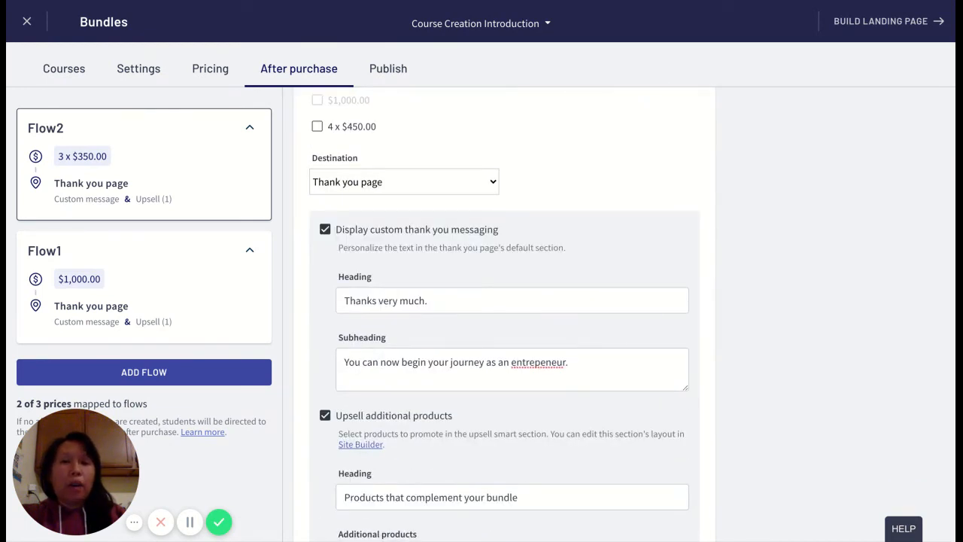
pyautogui.scroll(2, 512, 316)
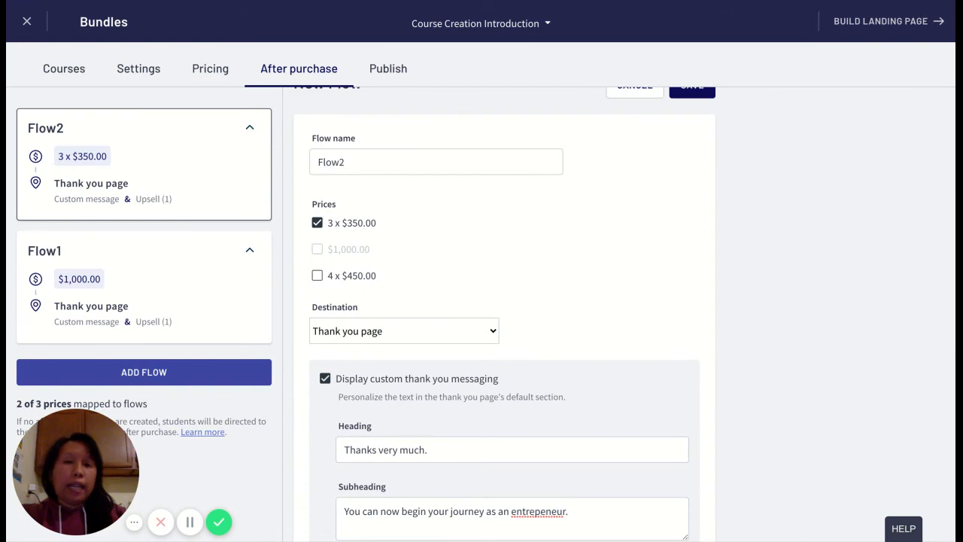
pyautogui.scroll(-1, 504, 316)
pyautogui.scroll(2, 504, 316)
pyautogui.scroll(-5, 504, 316)
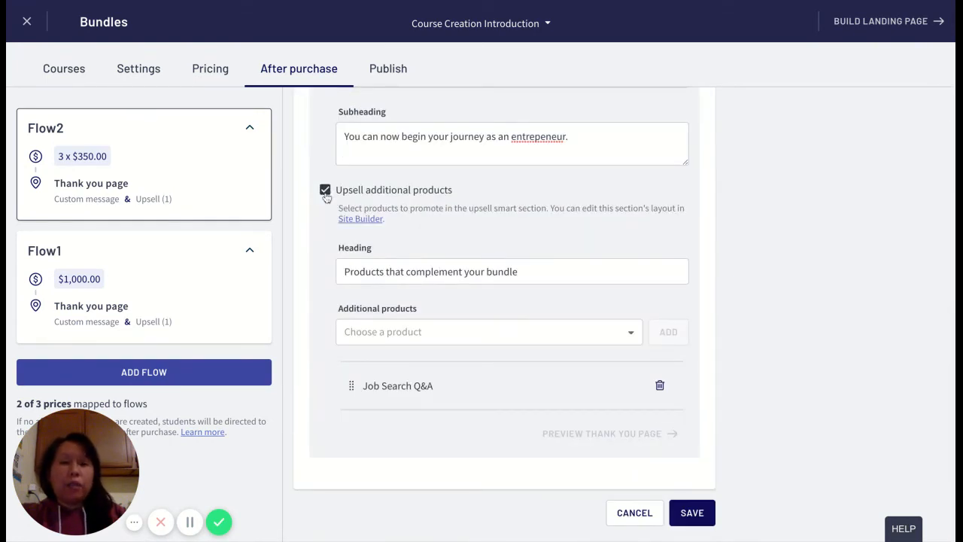
# Remove Job Search Q&A from Flow2's upsell products and turn off both upselling and custom thank you messaging.
pyautogui.click(660, 386)
pyautogui.click(324, 249)
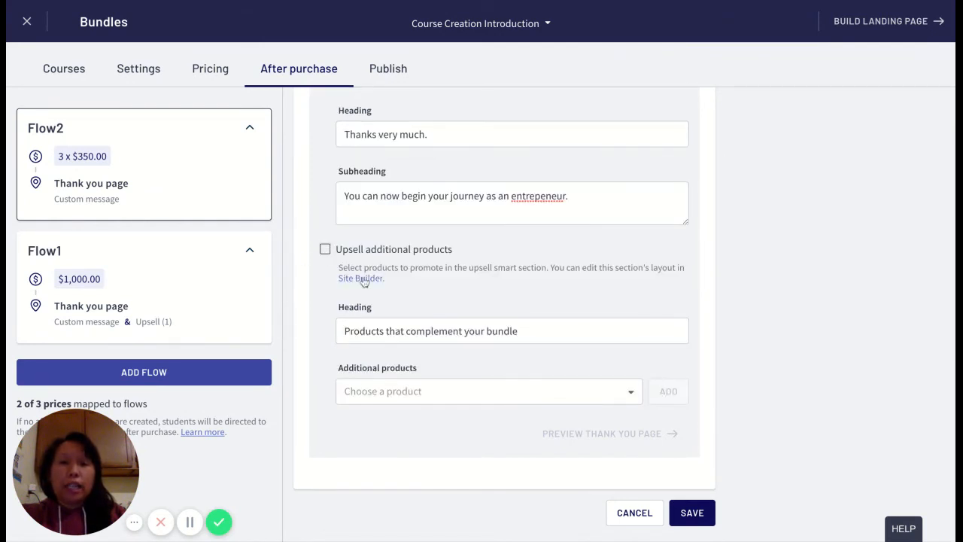
pyautogui.scroll(3, 346, 421)
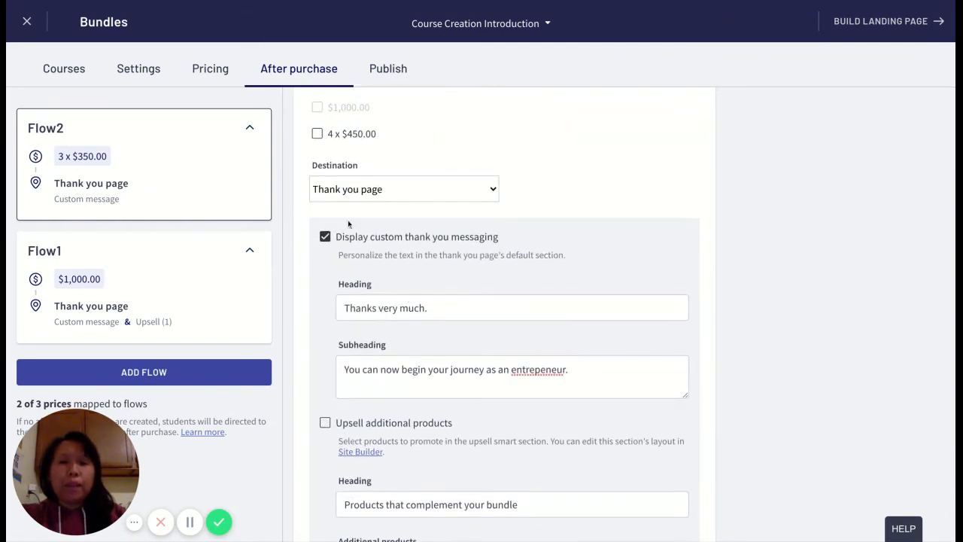
pyautogui.click(326, 236)
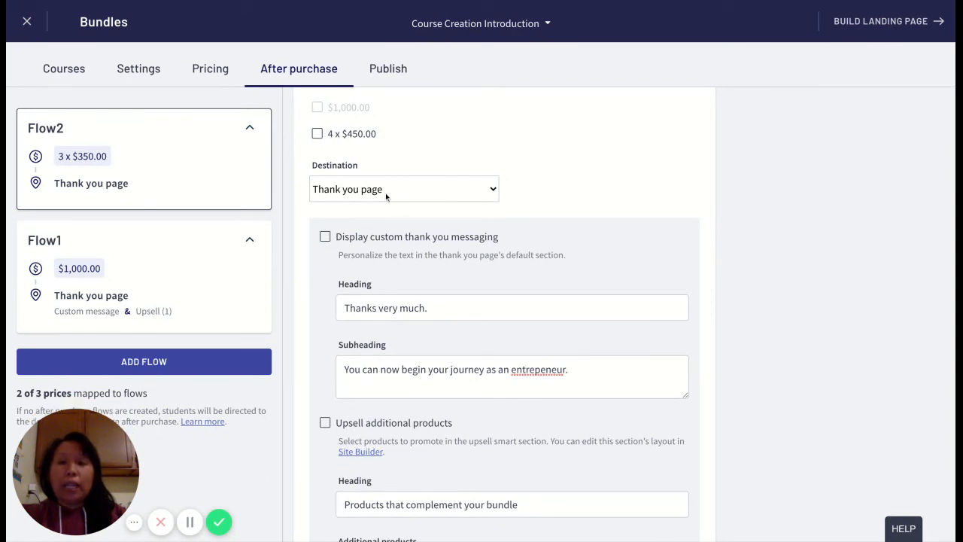
# Set Flow2's after purchase destination to Course Player.
pyautogui.click(386, 193)
pyautogui.click(379, 206)
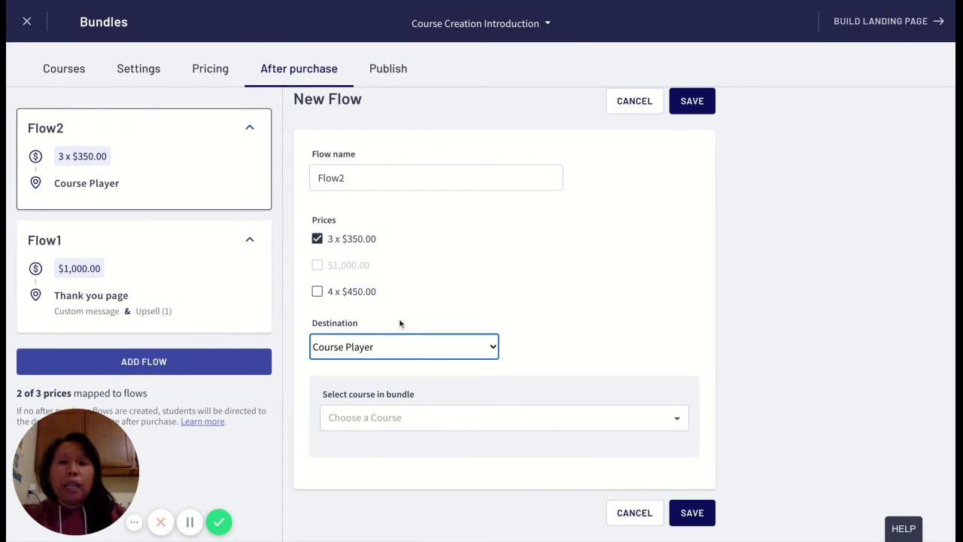
# Select Launch your Online Course in 6 Weeks as Flow2's Course Player course and save the flow.
pyautogui.click(393, 417)
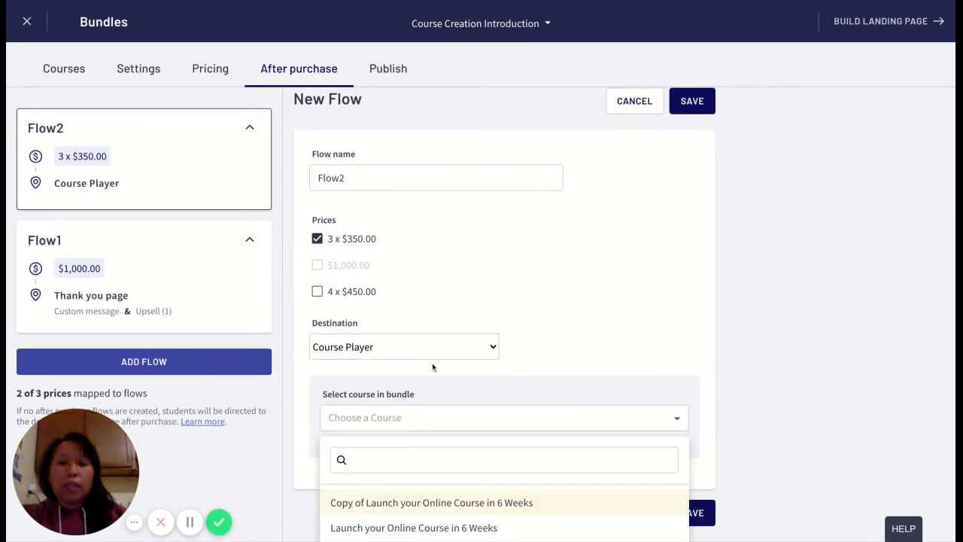
pyautogui.scroll(-1, 497, 326)
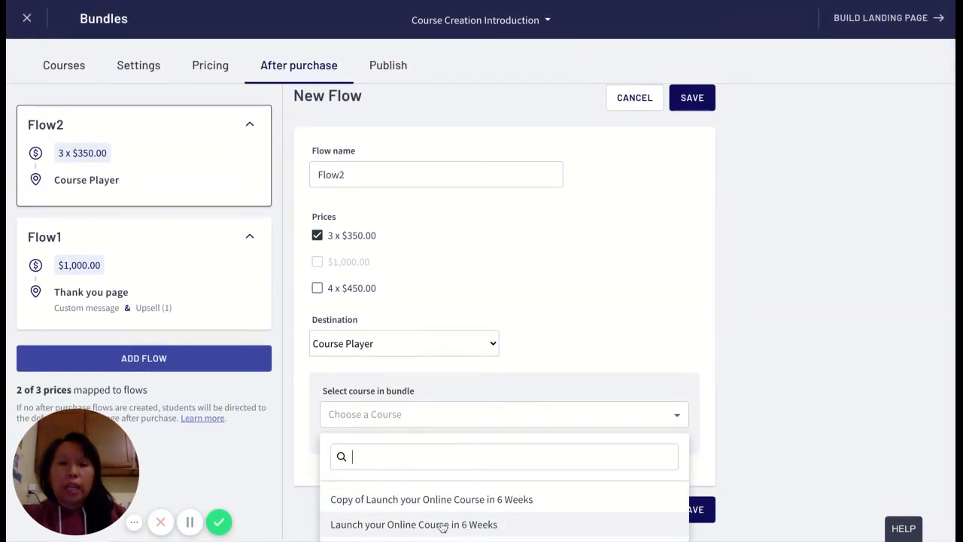
pyautogui.click(443, 525)
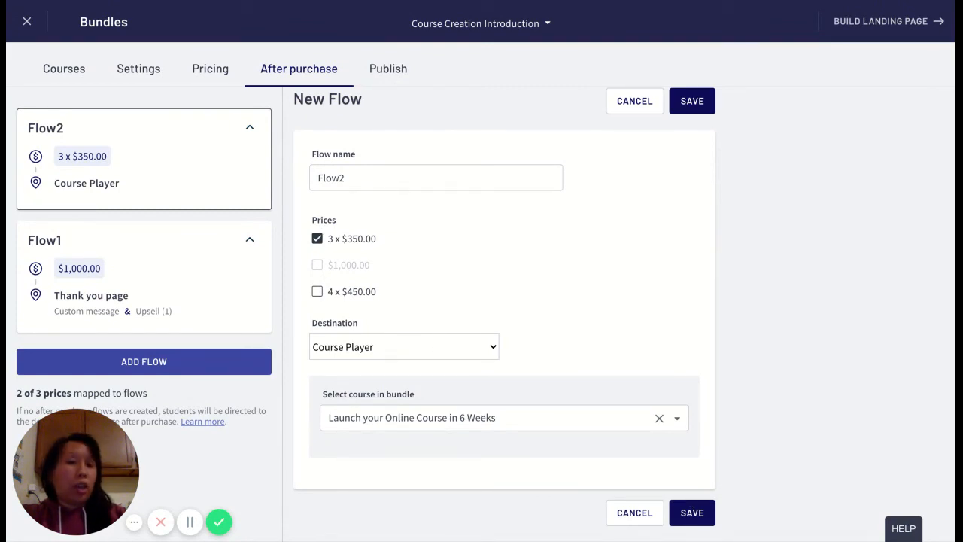
pyautogui.click(692, 516)
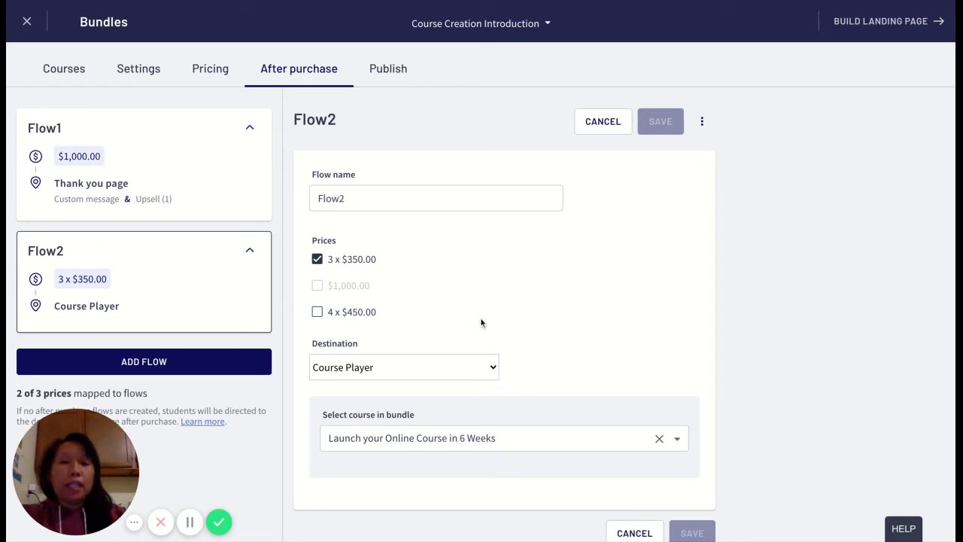
# Add a new after purchase flow named Flow3 and map it to the 4 x $450.00 price.
pyautogui.click(154, 363)
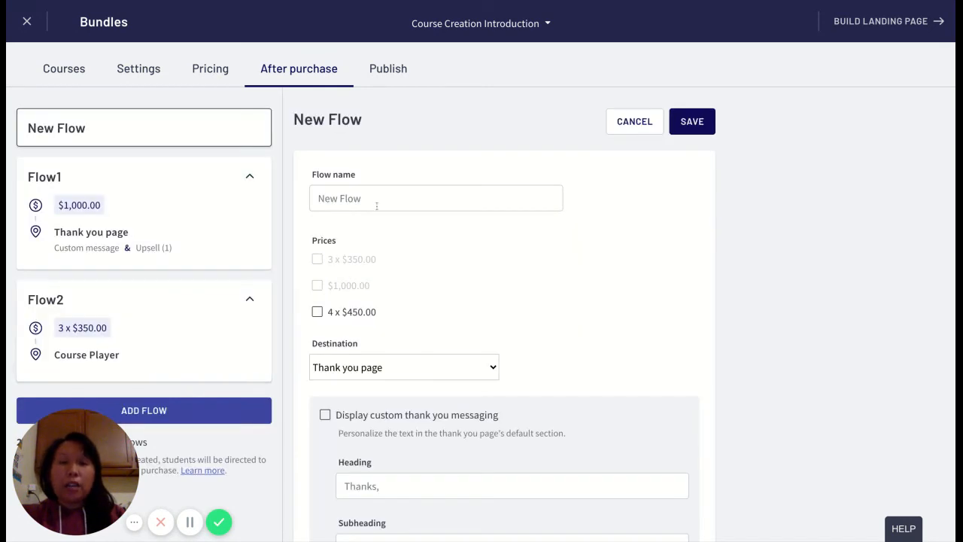
pyautogui.click(376, 205)
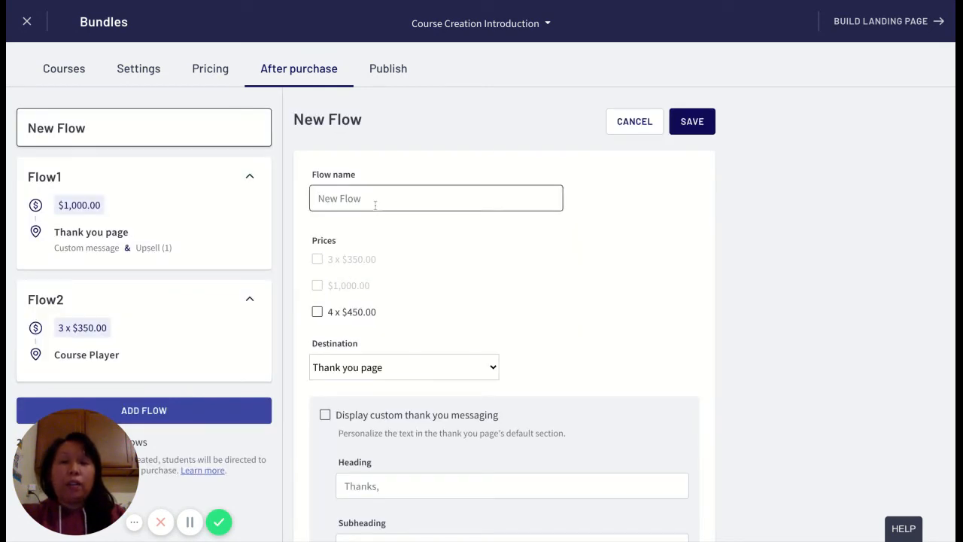
pyautogui.write('Flow3')
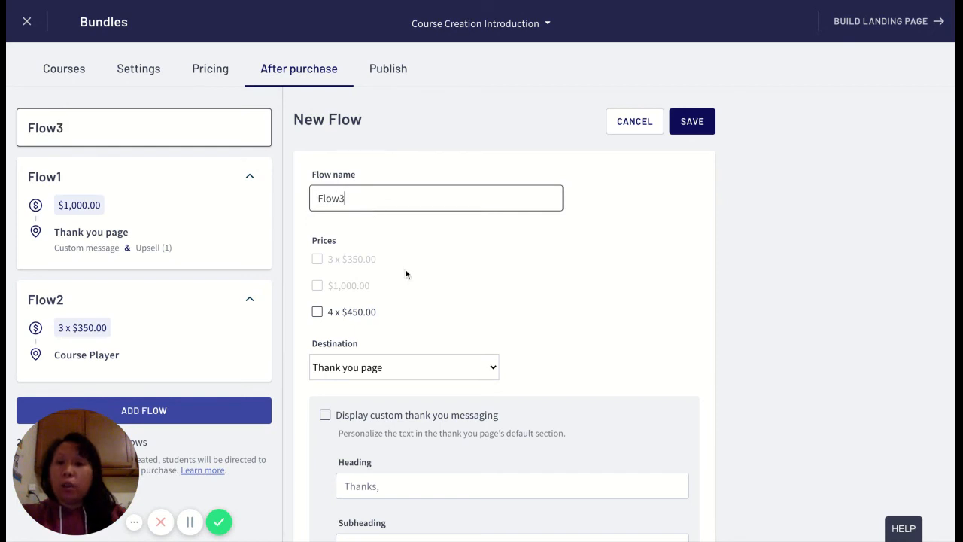
pyautogui.click(318, 314)
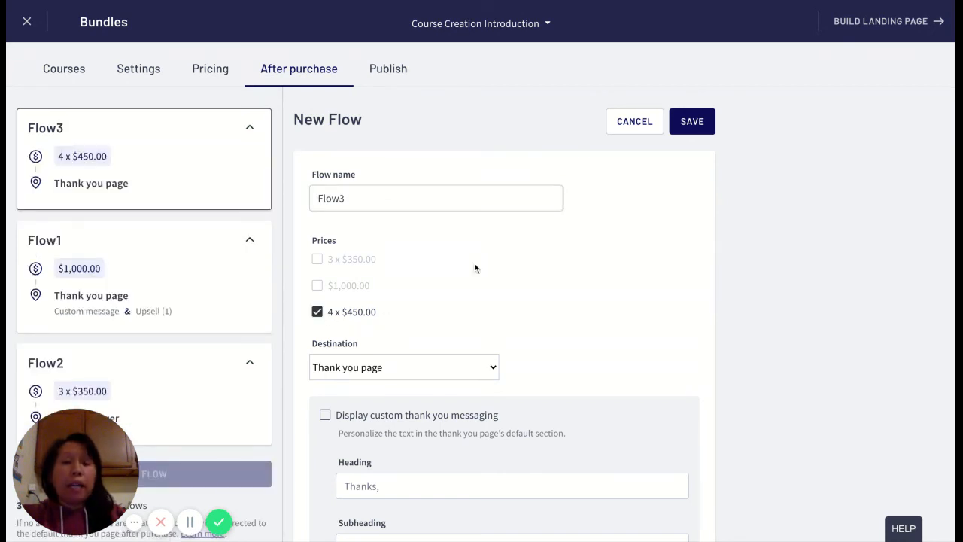
# Set Flow3's after purchase destination to Custom URL.
pyautogui.scroll(-2, 504, 316)
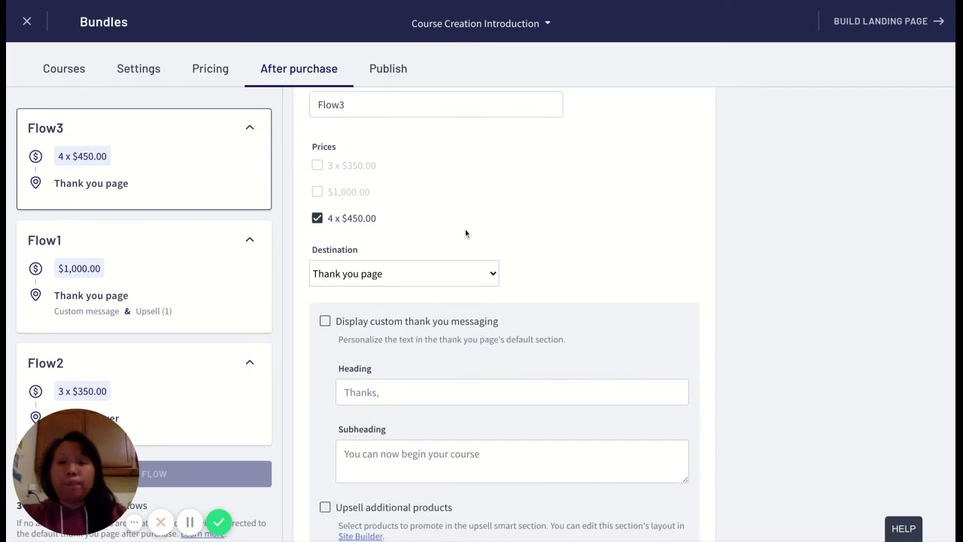
pyautogui.scroll(-1, 465, 233)
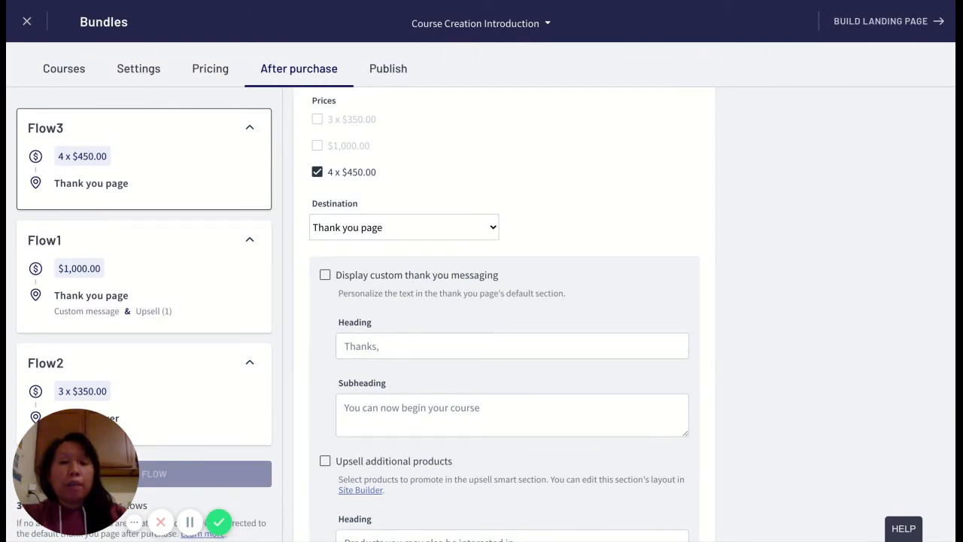
pyautogui.click(452, 232)
pyautogui.click(453, 232)
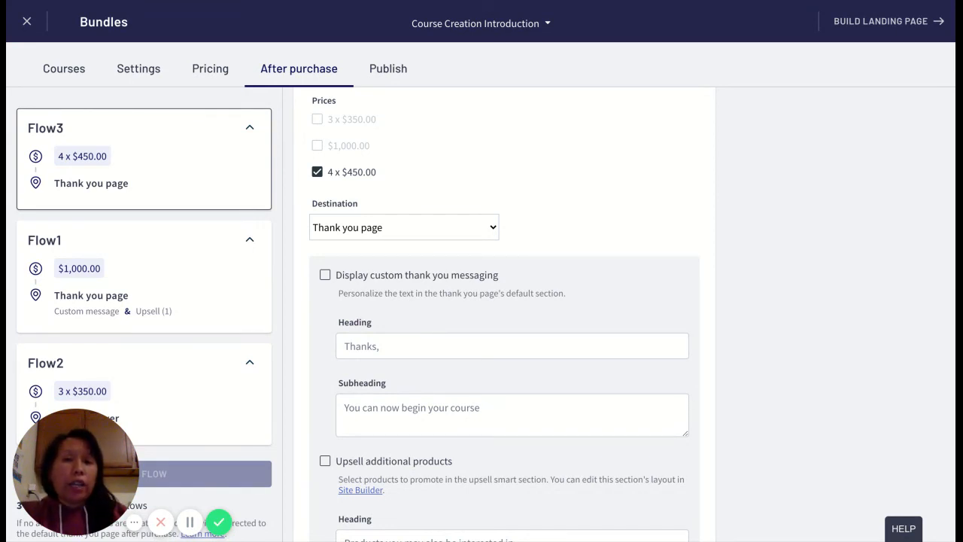
pyautogui.click(386, 254)
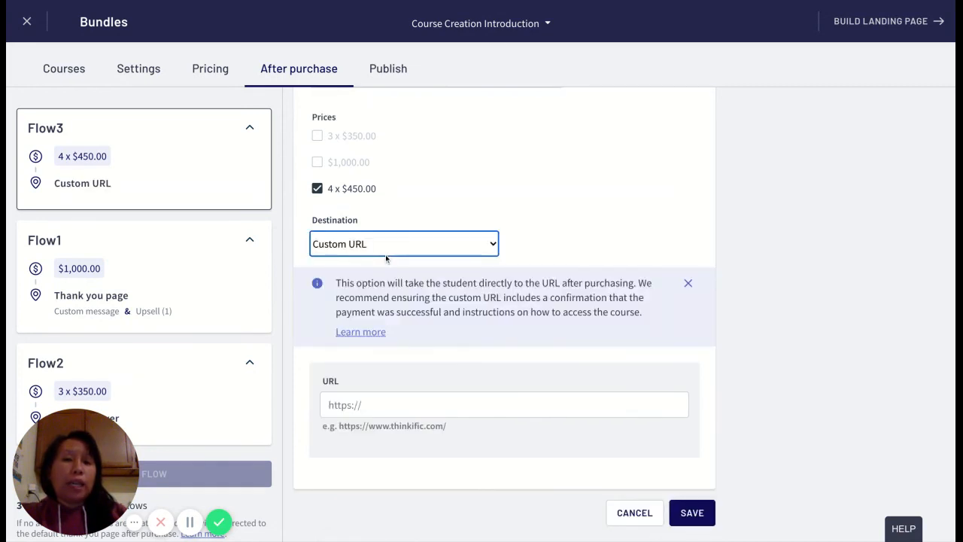
# Enter engineeringcreatively.thinkific.com as Flow3's custom URL and try to save the flow.
pyautogui.click(388, 403)
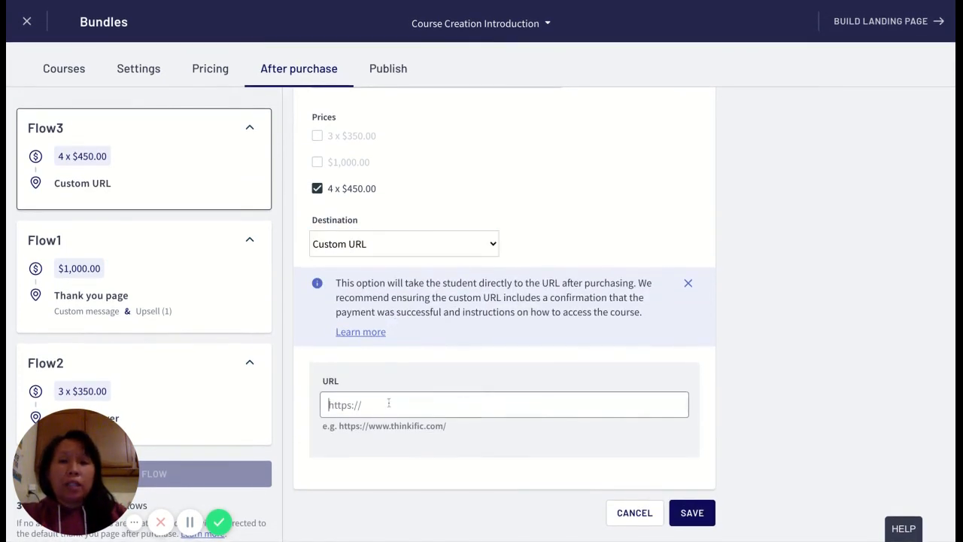
pyautogui.write('enginee')
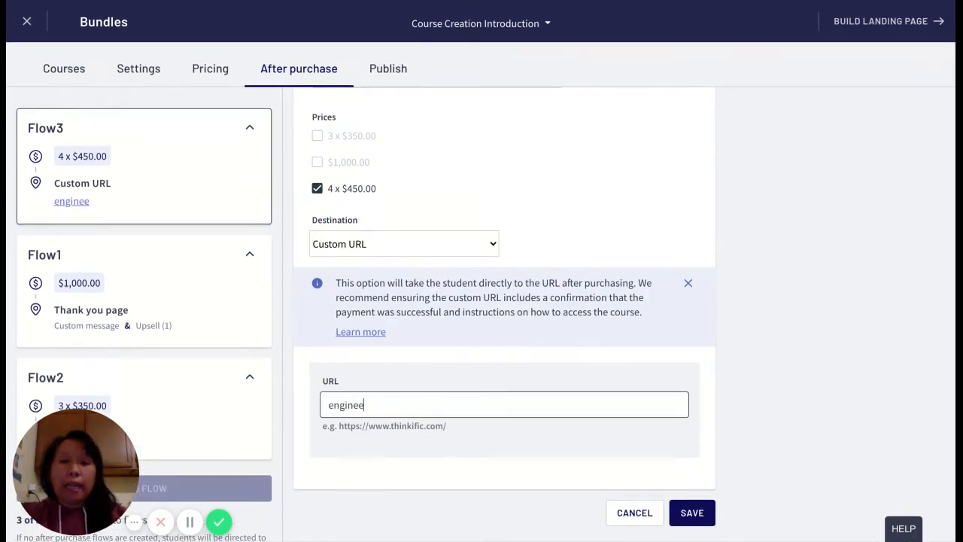
pyautogui.write('ringcreativ')
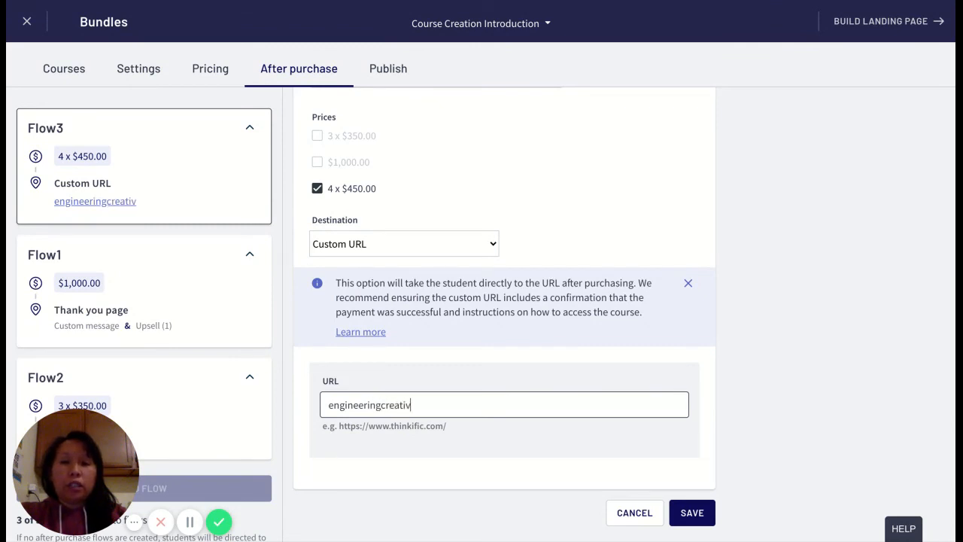
pyautogui.write('ely.thinkific.com')
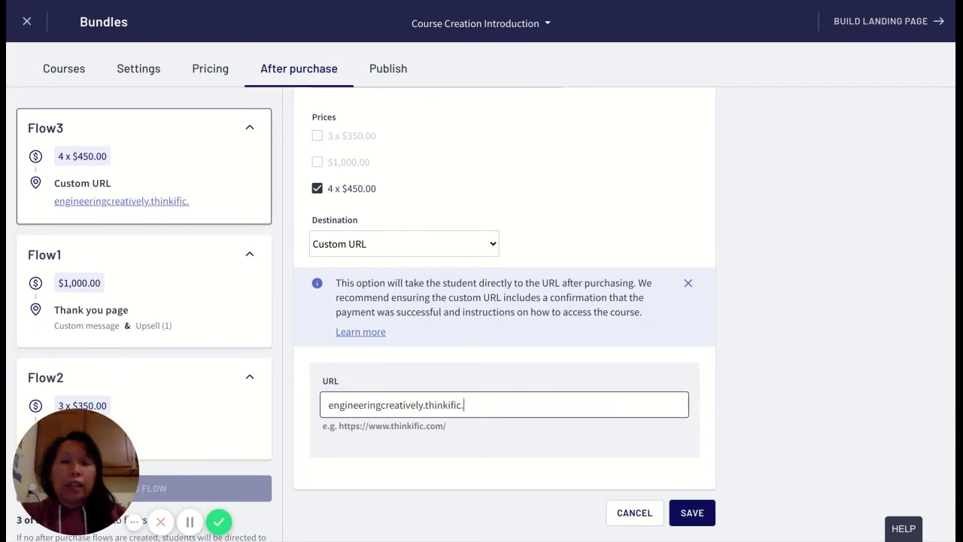
pyautogui.click(683, 515)
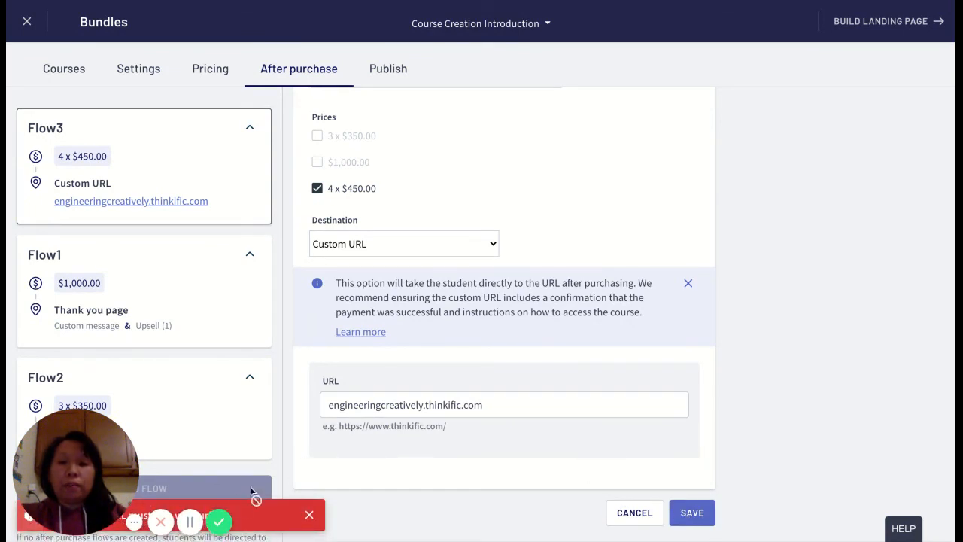
pyautogui.click(190, 521)
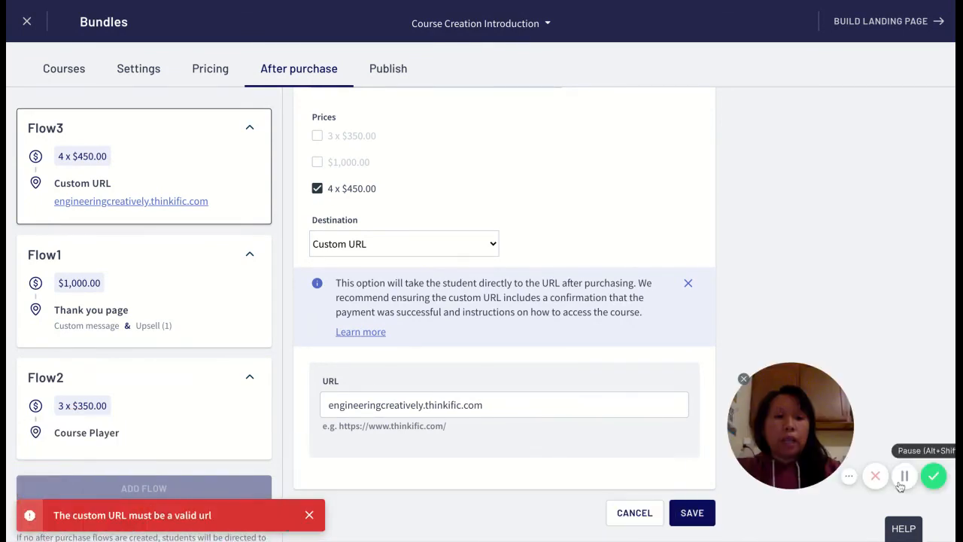
pyautogui.click(327, 404)
pyautogui.write('http')
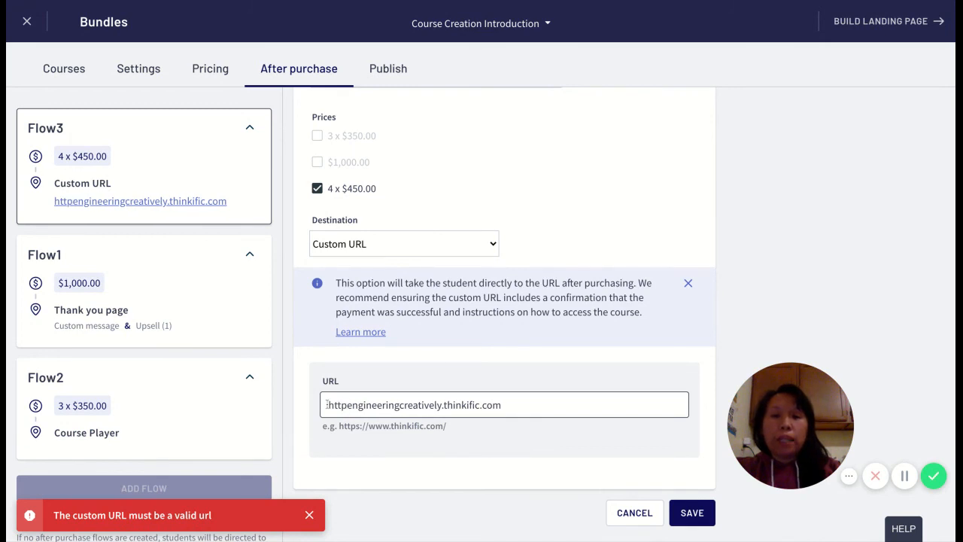
pyautogui.write('s:/')
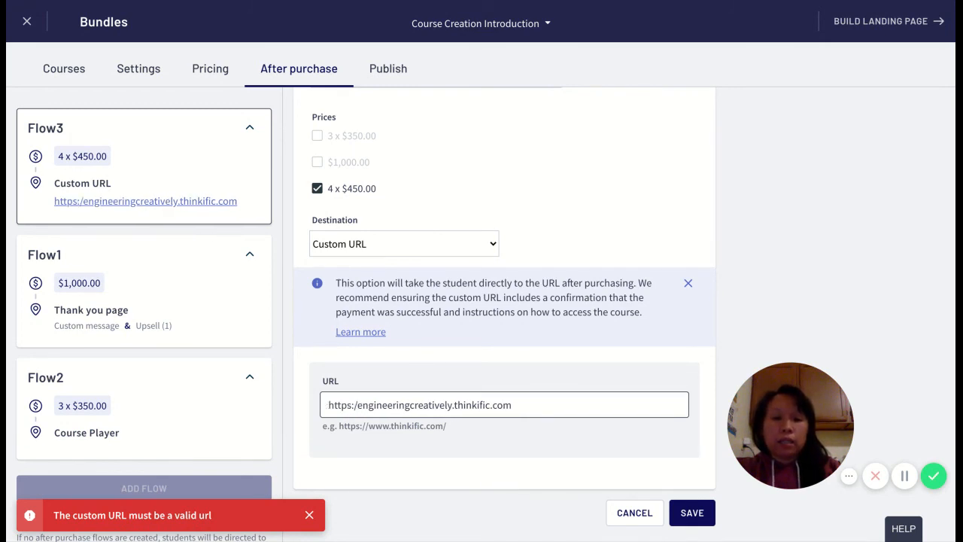
pyautogui.write('/')
pyautogui.click(687, 512)
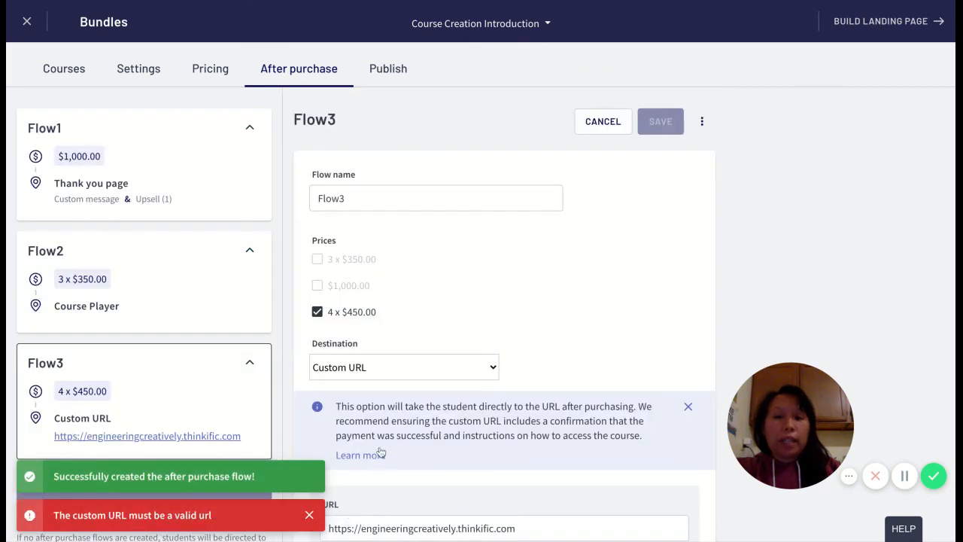
pyautogui.click(309, 516)
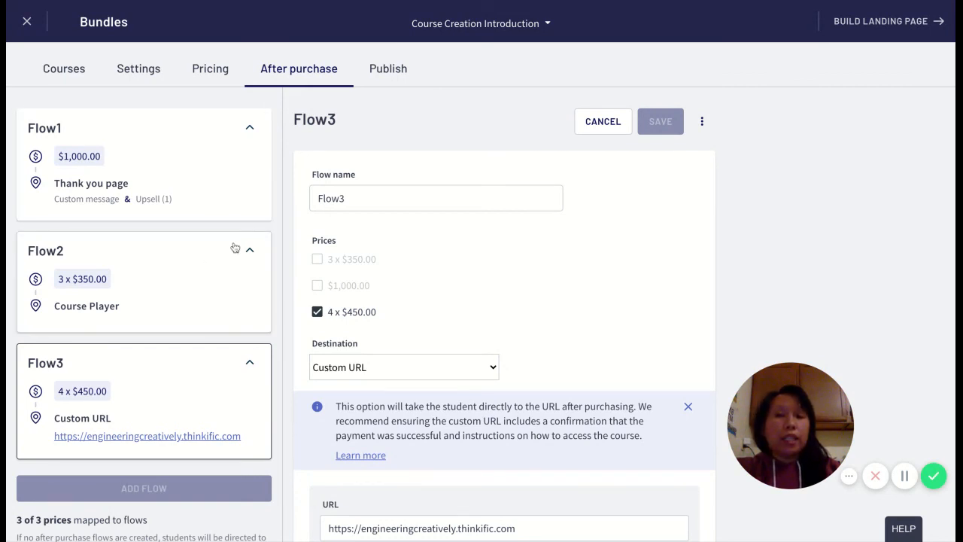
# Review the prices, destinations and related settings of Flow1, Flow2 and Flow3 in turn.
pyautogui.click(213, 162)
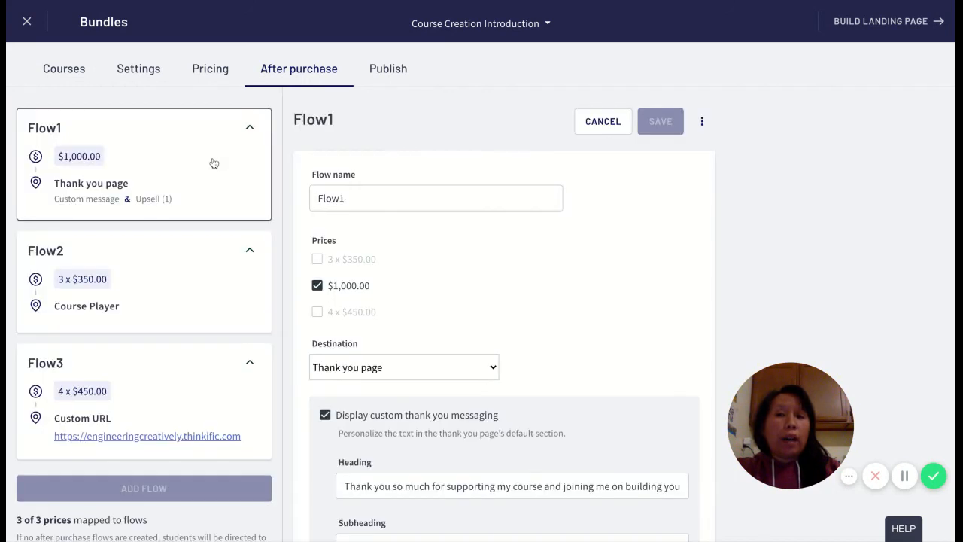
pyautogui.scroll(-4, 443, 293)
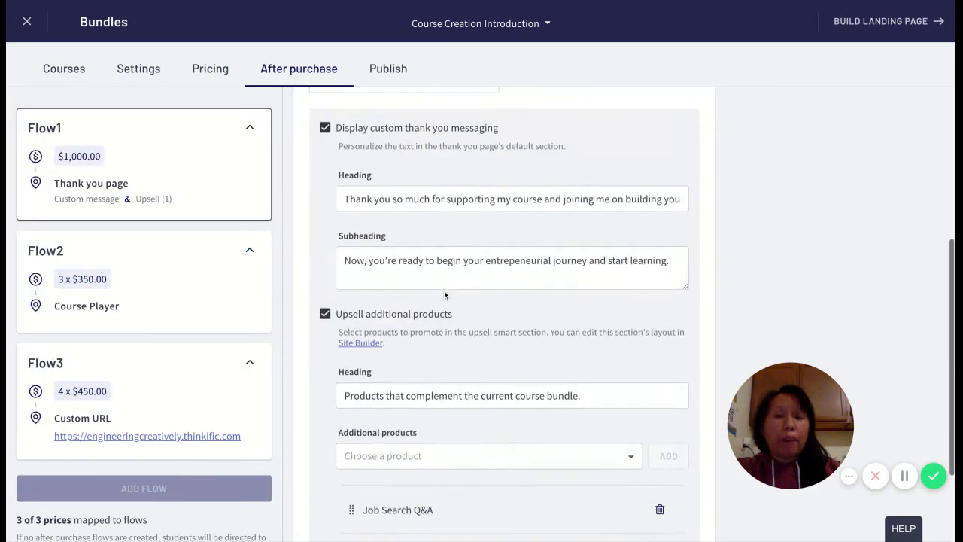
pyautogui.scroll(-2, 444, 290)
pyautogui.scroll(3, 444, 290)
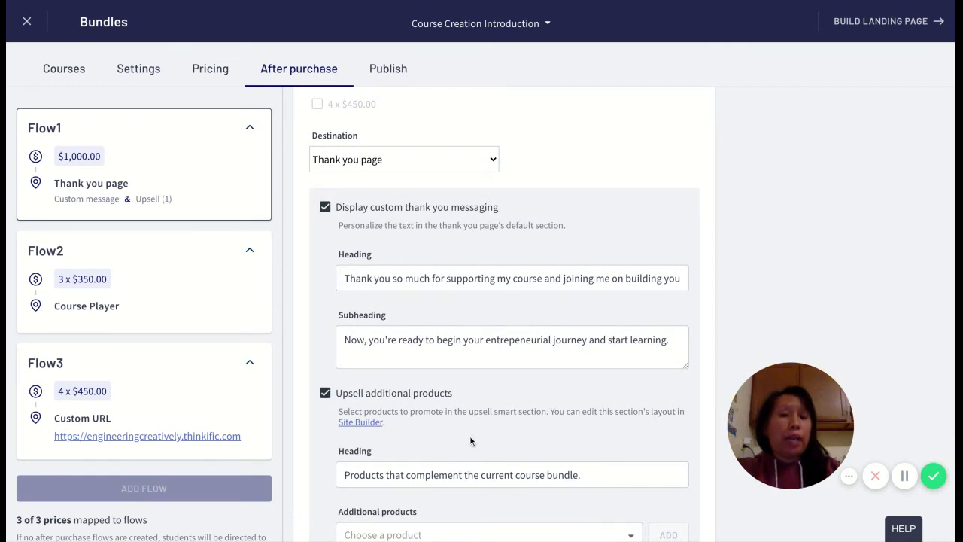
pyautogui.scroll(-3, 470, 441)
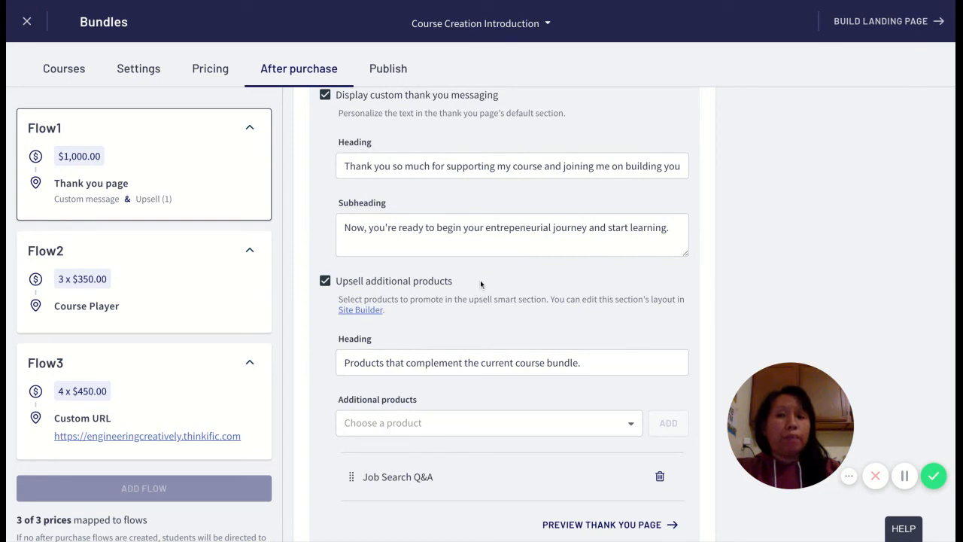
pyautogui.click(220, 294)
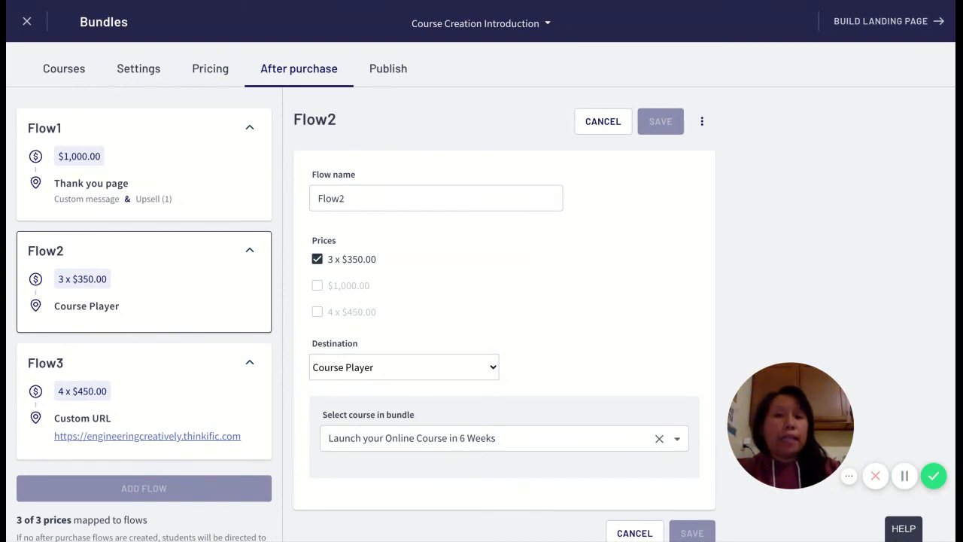
pyautogui.scroll(-1, 170, 343)
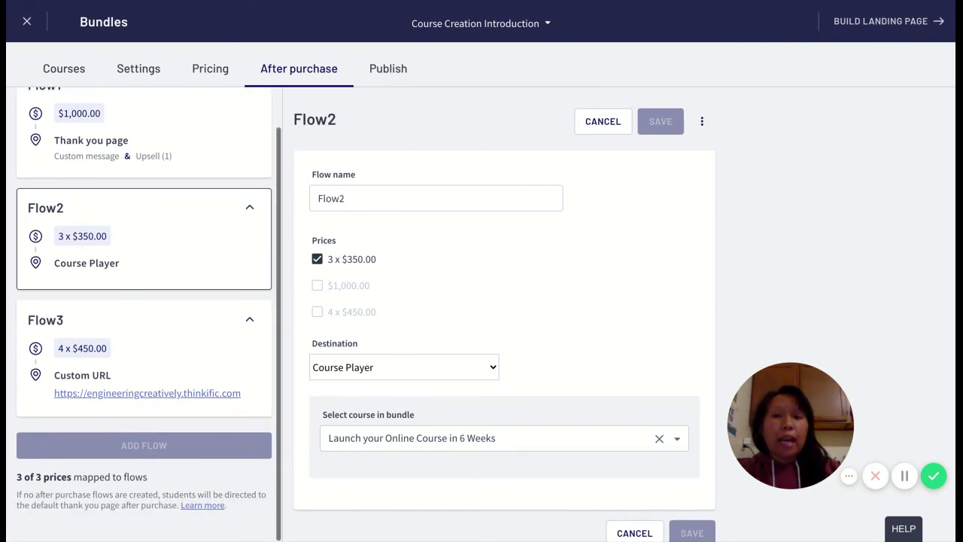
pyautogui.click(170, 344)
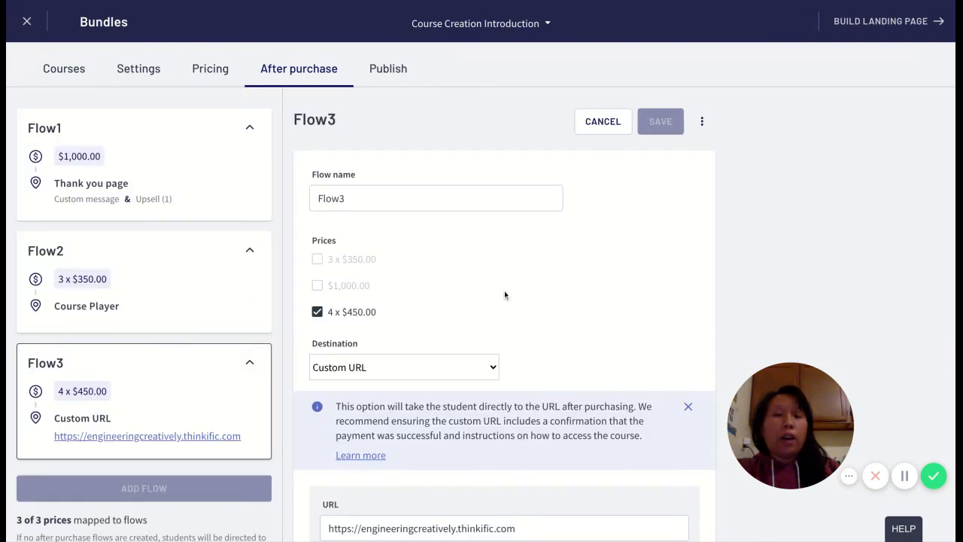
pyautogui.scroll(-2, 389, 322)
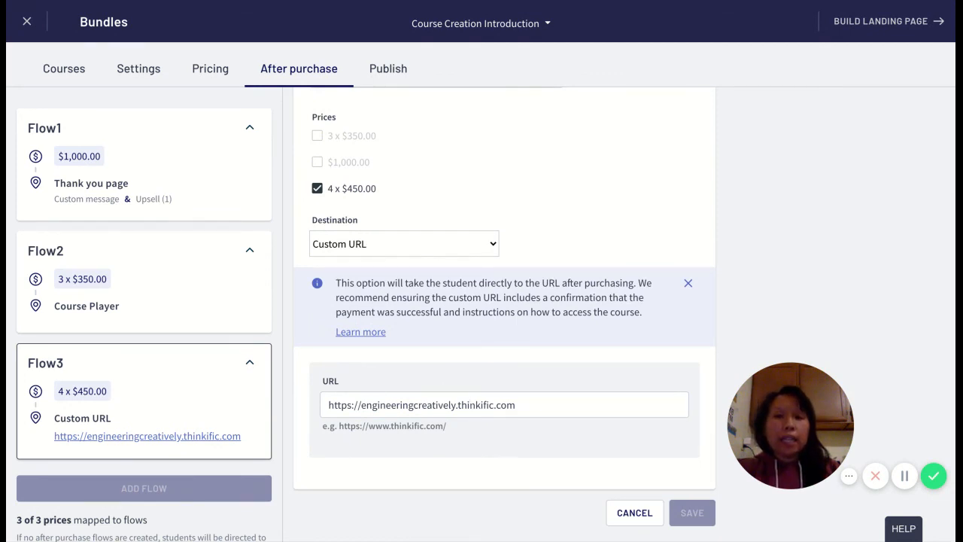
pyautogui.scroll(2, 471, 400)
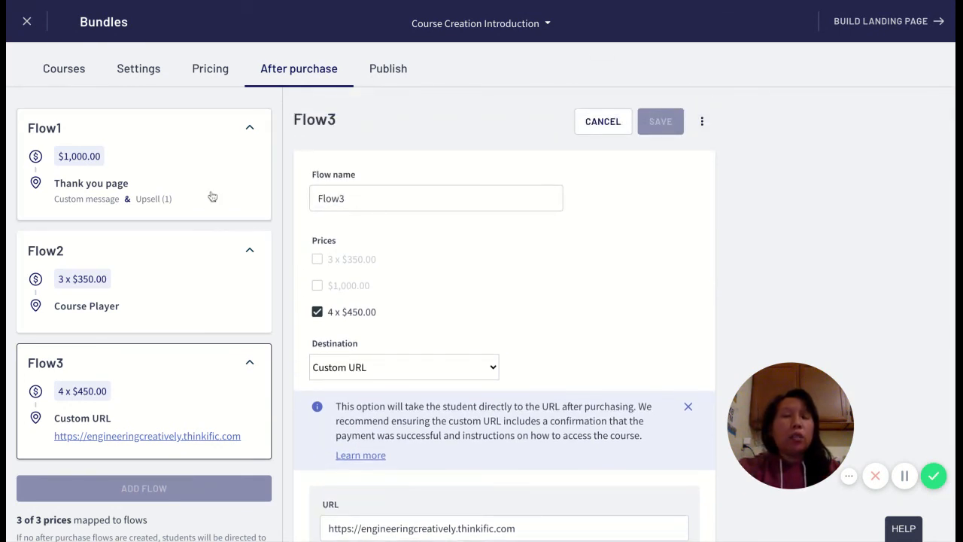